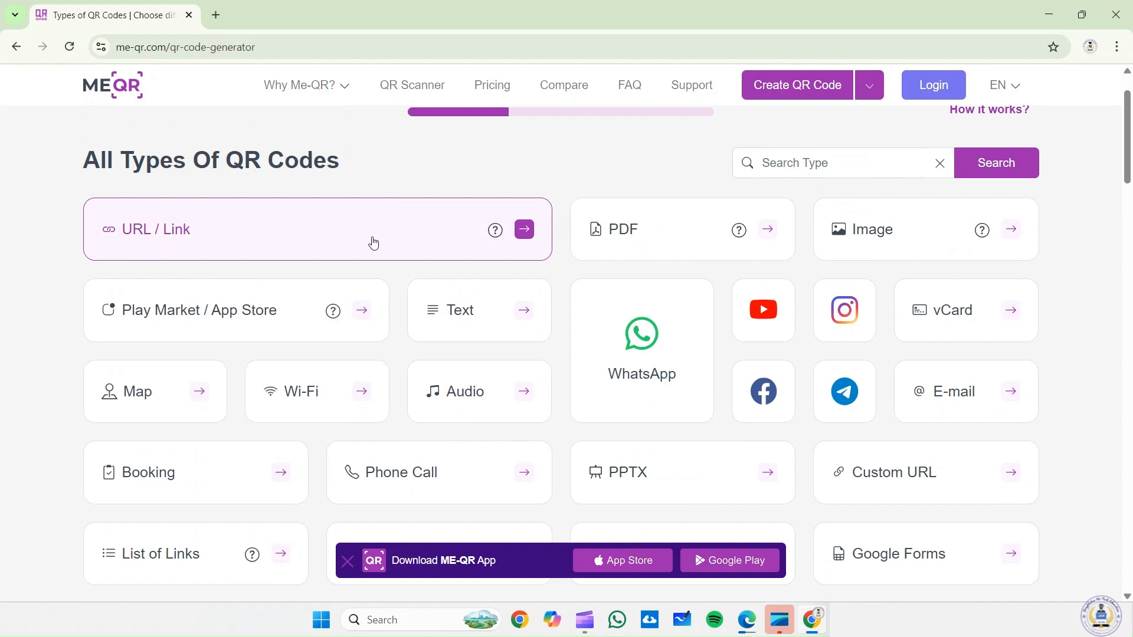
# Step: Look through the list of available QR code types
pyautogui.scroll(-1, 912, 266)
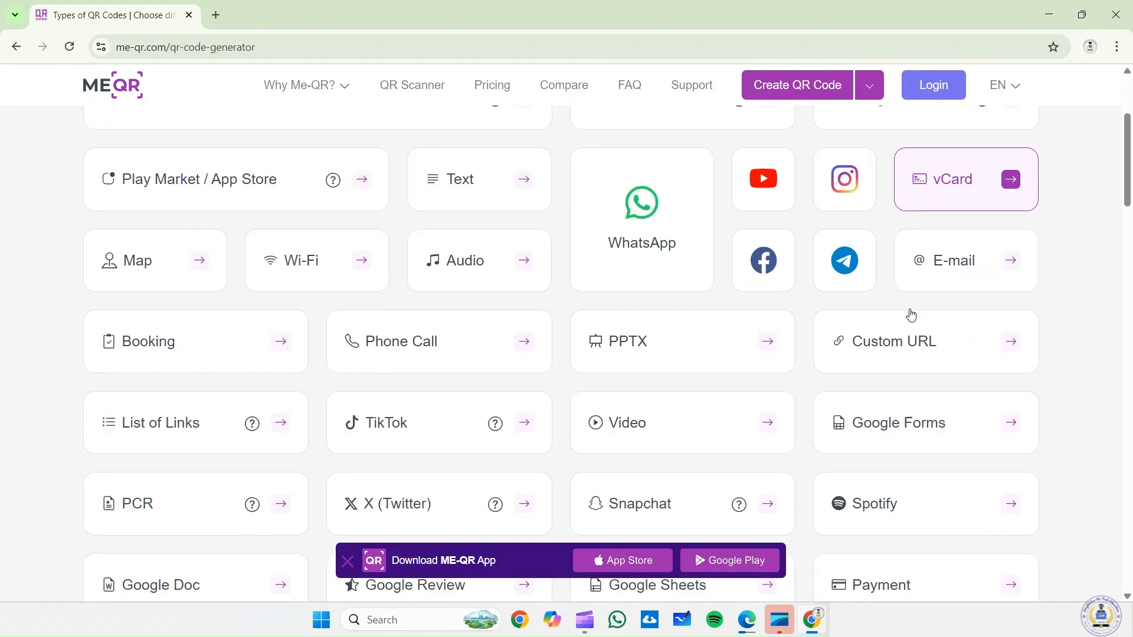
pyautogui.scroll(1, 412, 321)
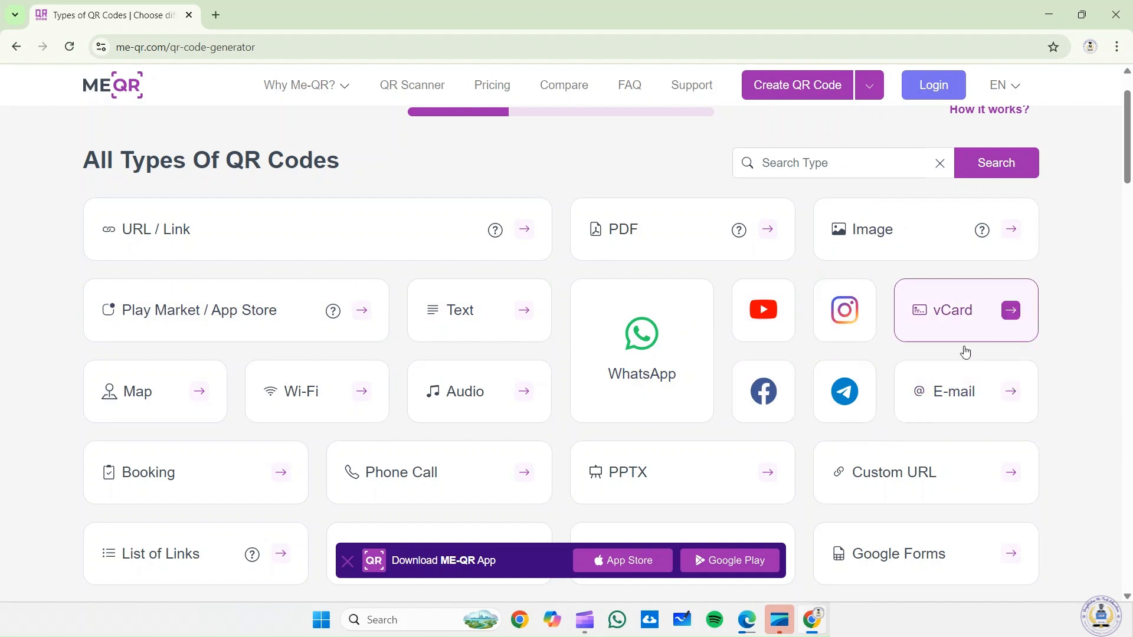
pyautogui.scroll(-1, 963, 393)
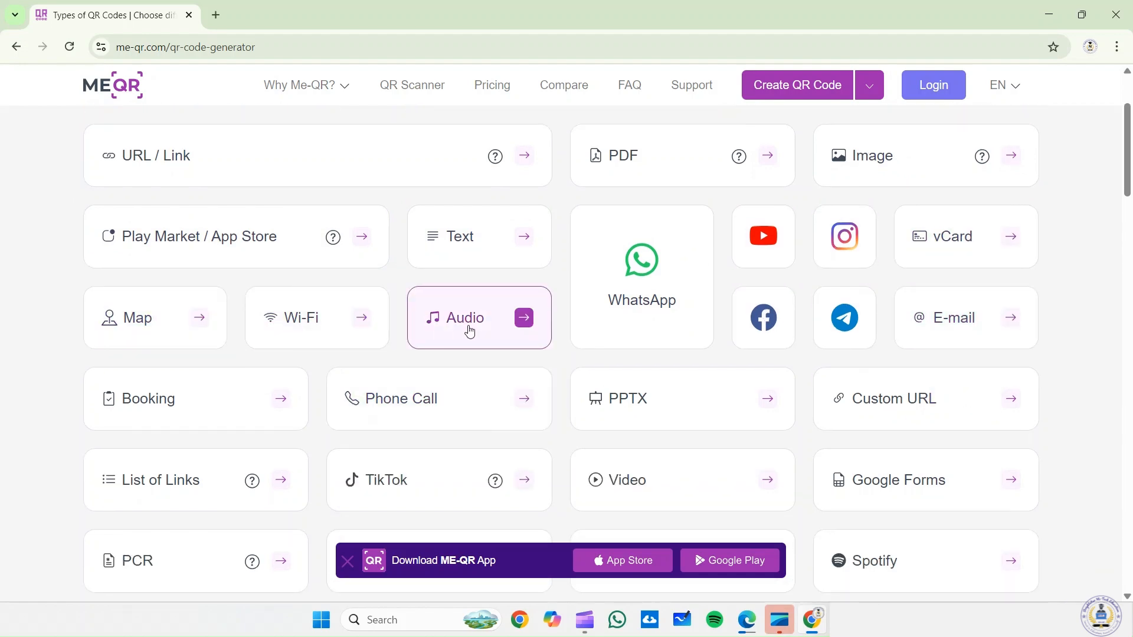
pyautogui.scroll(-1, 404, 404)
pyautogui.scroll(-2, 403, 404)
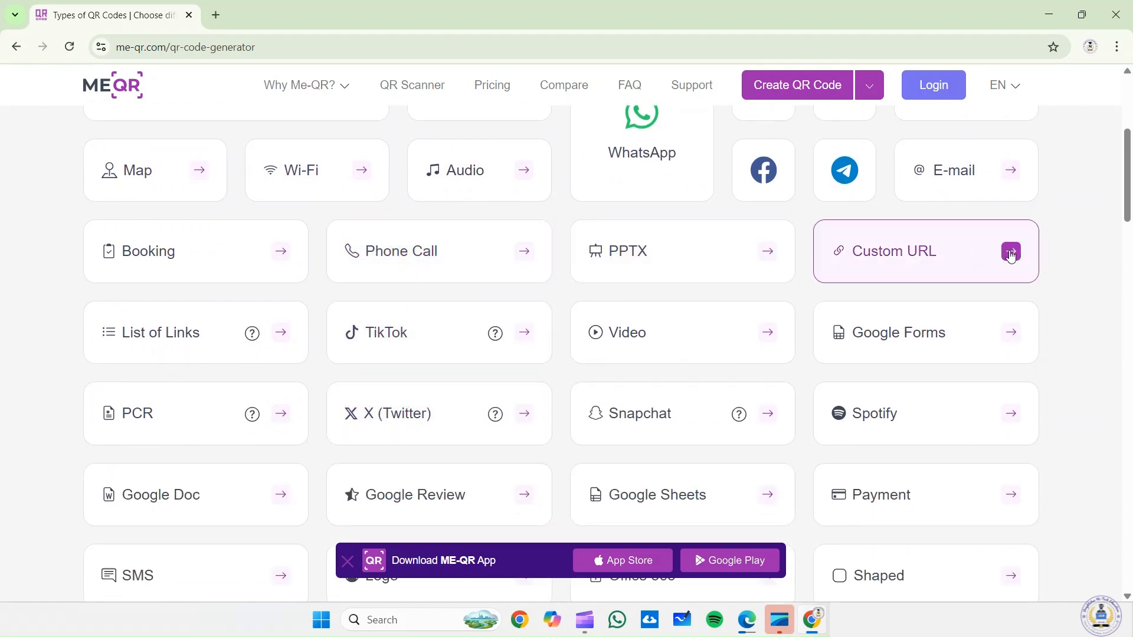
pyautogui.scroll(-2, 851, 343)
pyautogui.scroll(-4, 944, 399)
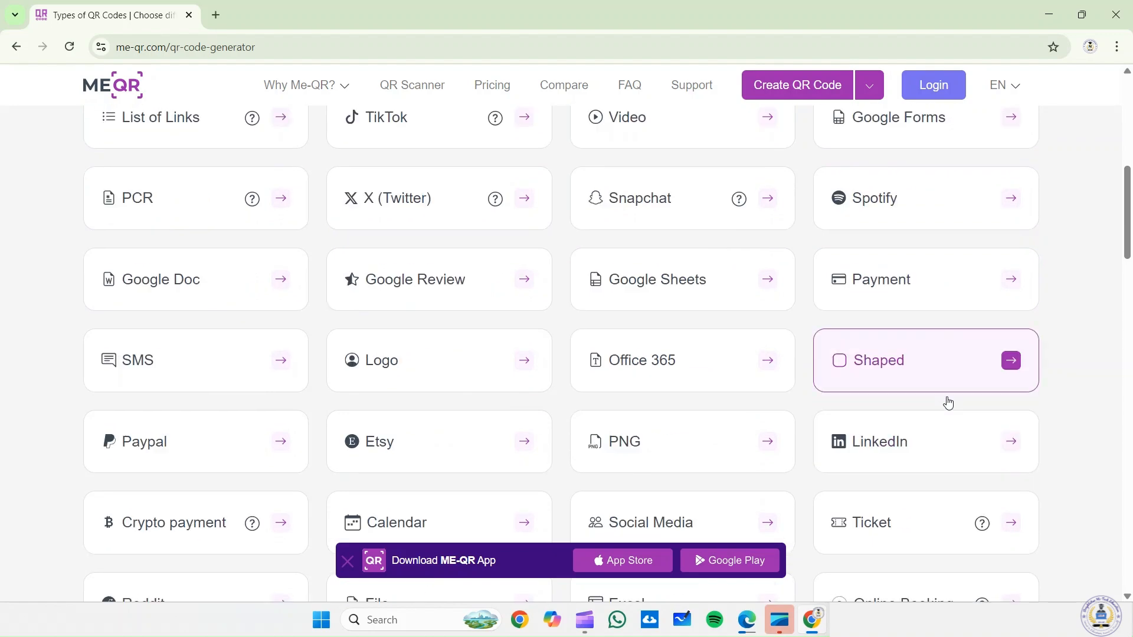
pyautogui.scroll(10, 184, 284)
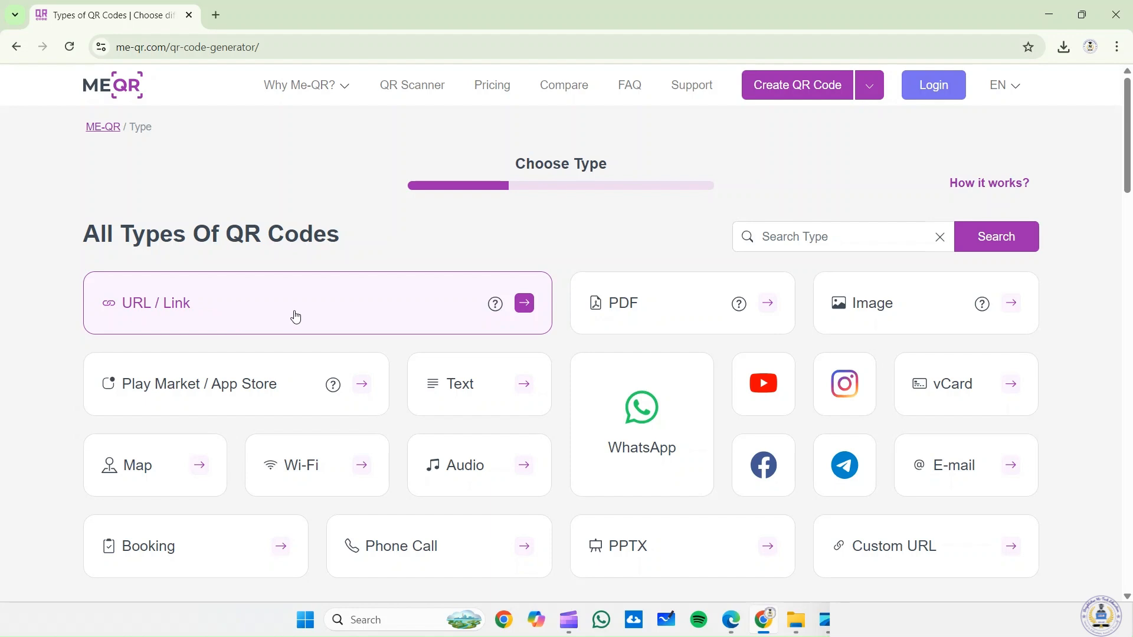
pyautogui.click(273, 316)
pyautogui.click(430, 317)
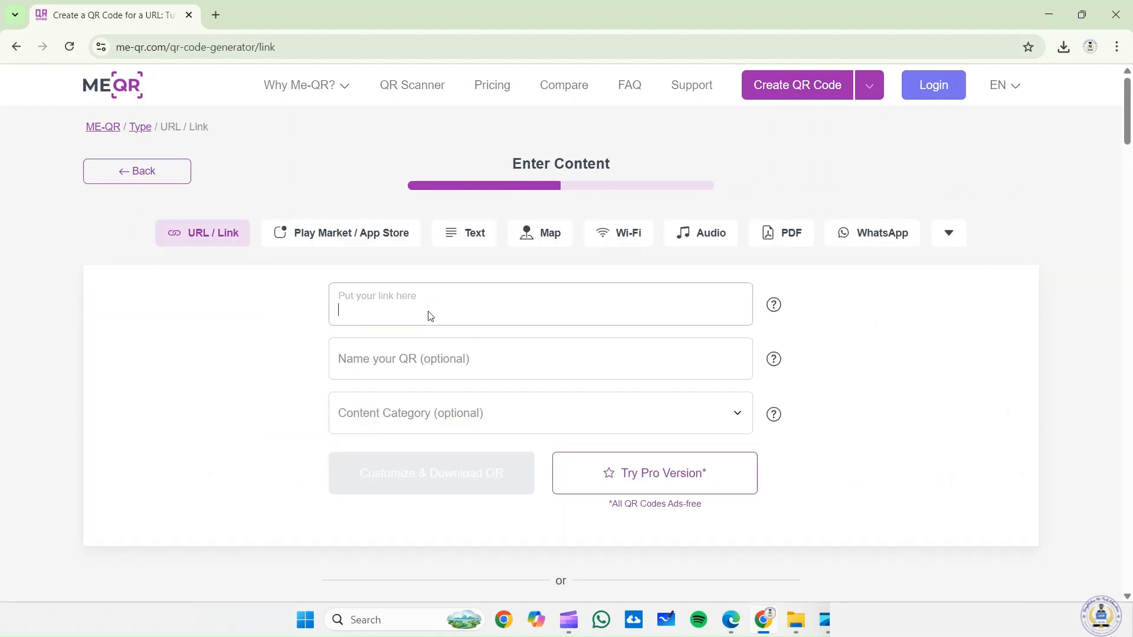
pyautogui.write('http://www.goo')
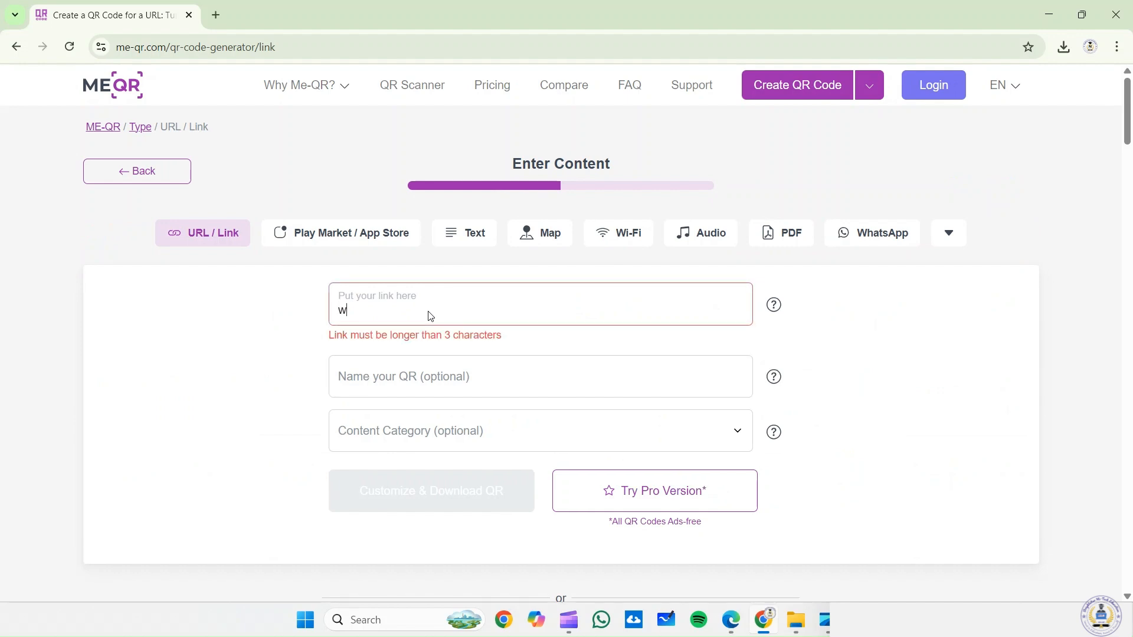
pyautogui.write('gle.com')
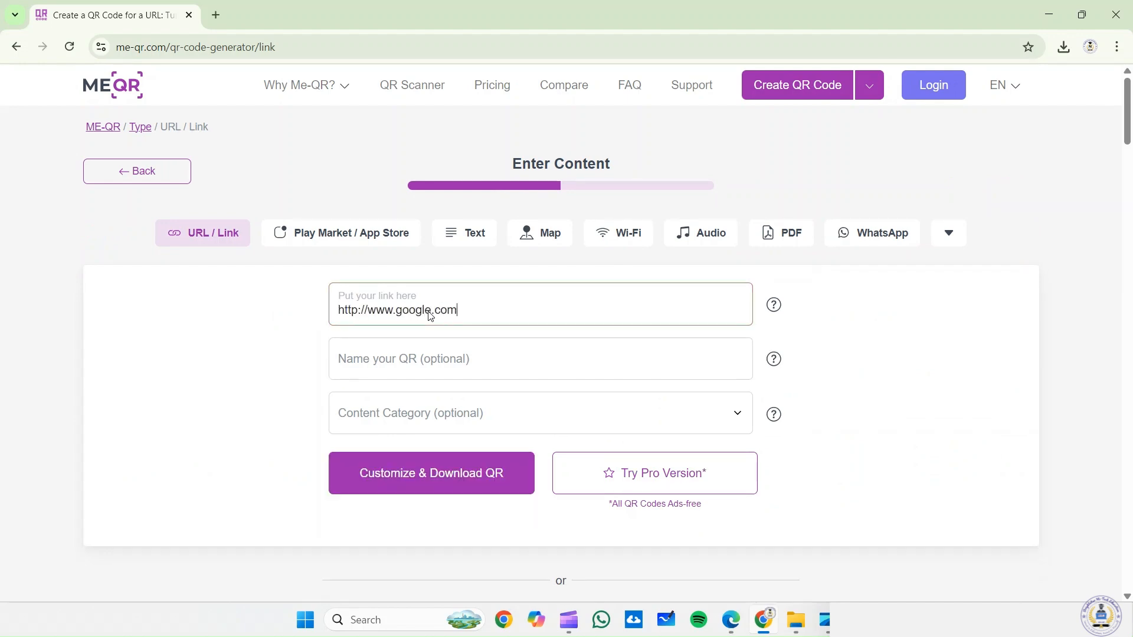
# Step: Name the QR code Google and proceed to its customization
pyautogui.click(377, 368)
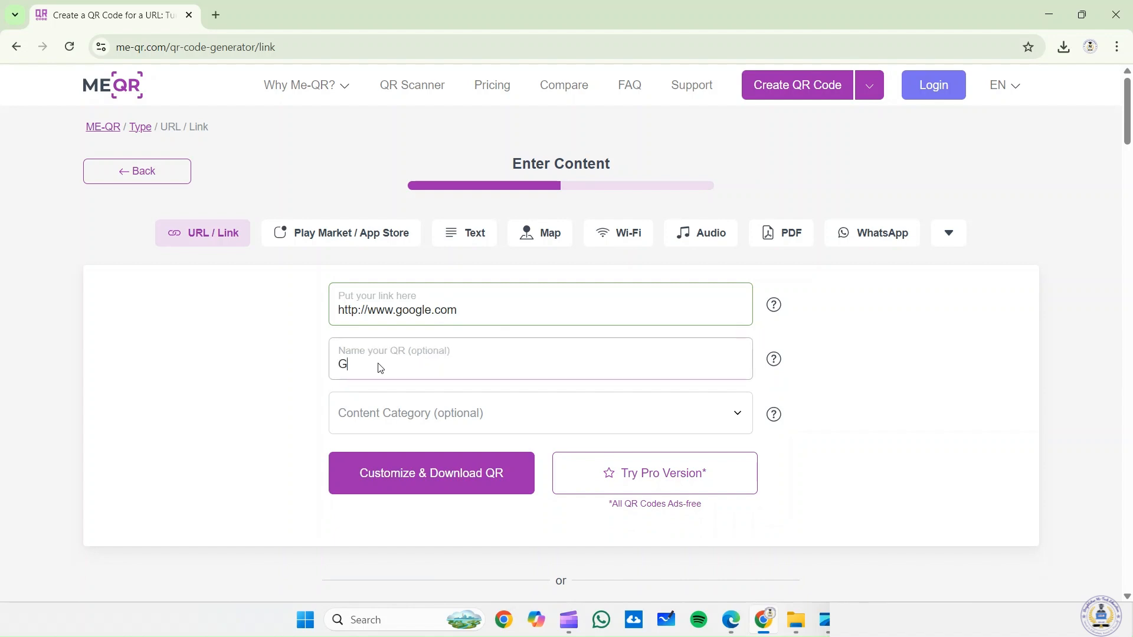
pyautogui.write('Google')
pyautogui.click(458, 484)
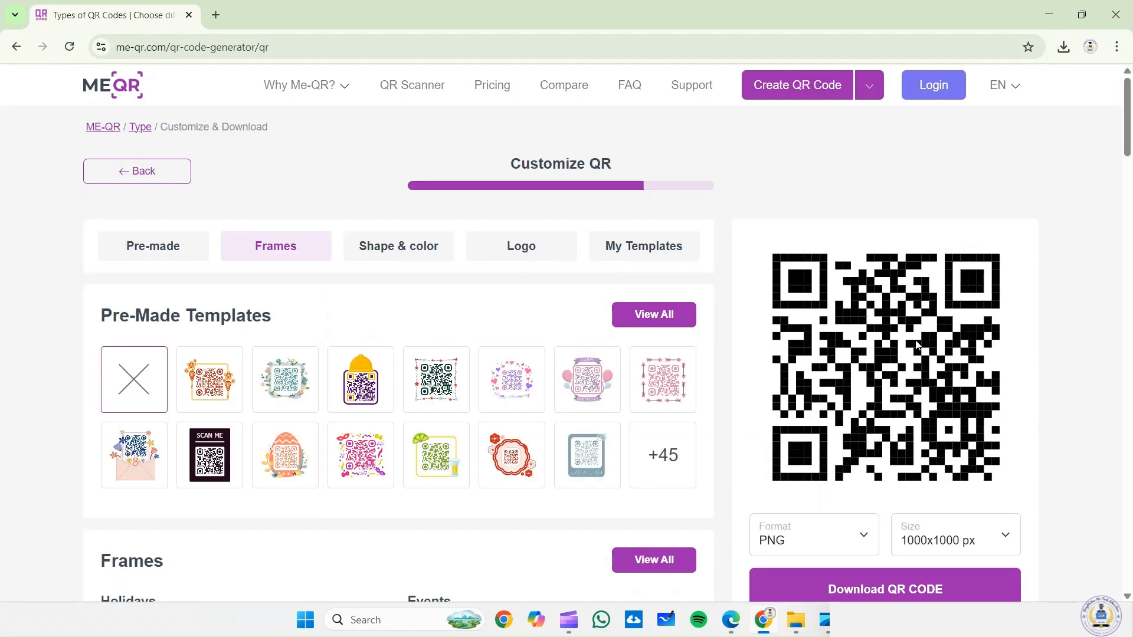
# Step: Try several pre-made templates on the QR code, such as the floral and Happy Birthday designs, ending with the dark SCAN ME one
pyautogui.scroll(-1, 919, 354)
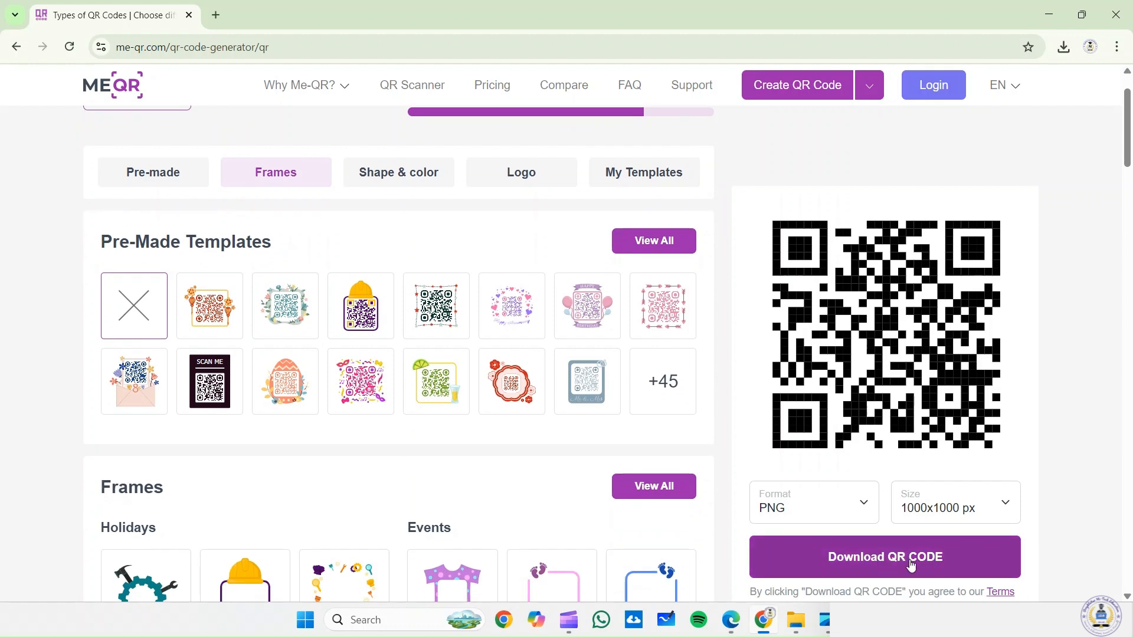
pyautogui.click(189, 311)
pyautogui.click(297, 310)
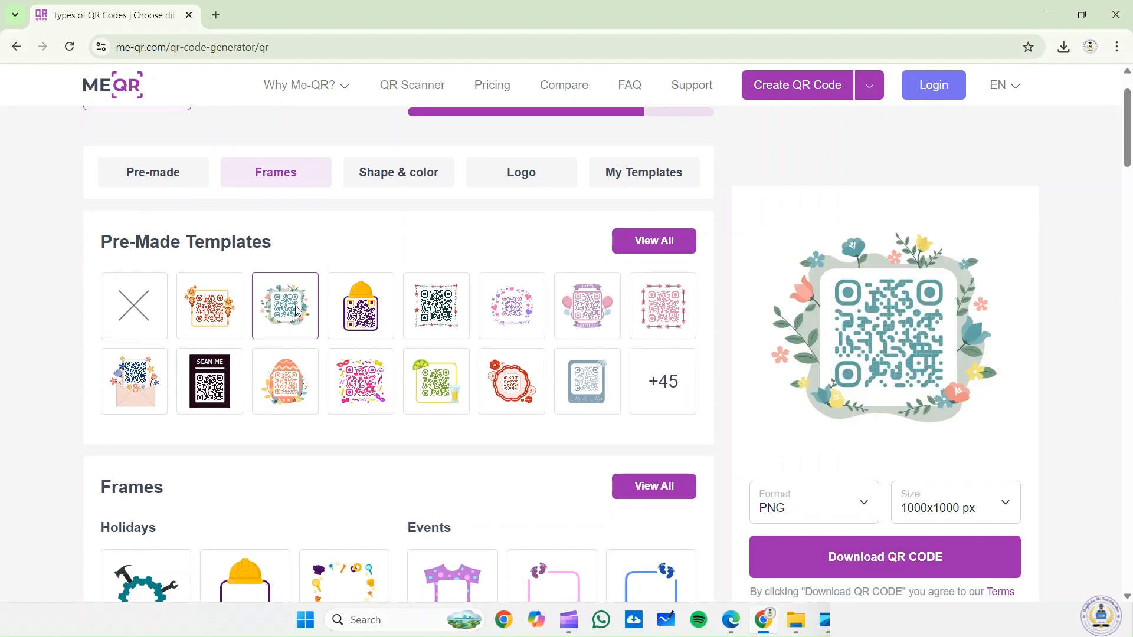
pyautogui.click(378, 313)
pyautogui.click(429, 312)
pyautogui.click(514, 313)
pyautogui.click(610, 313)
pyautogui.click(644, 314)
pyautogui.click(596, 320)
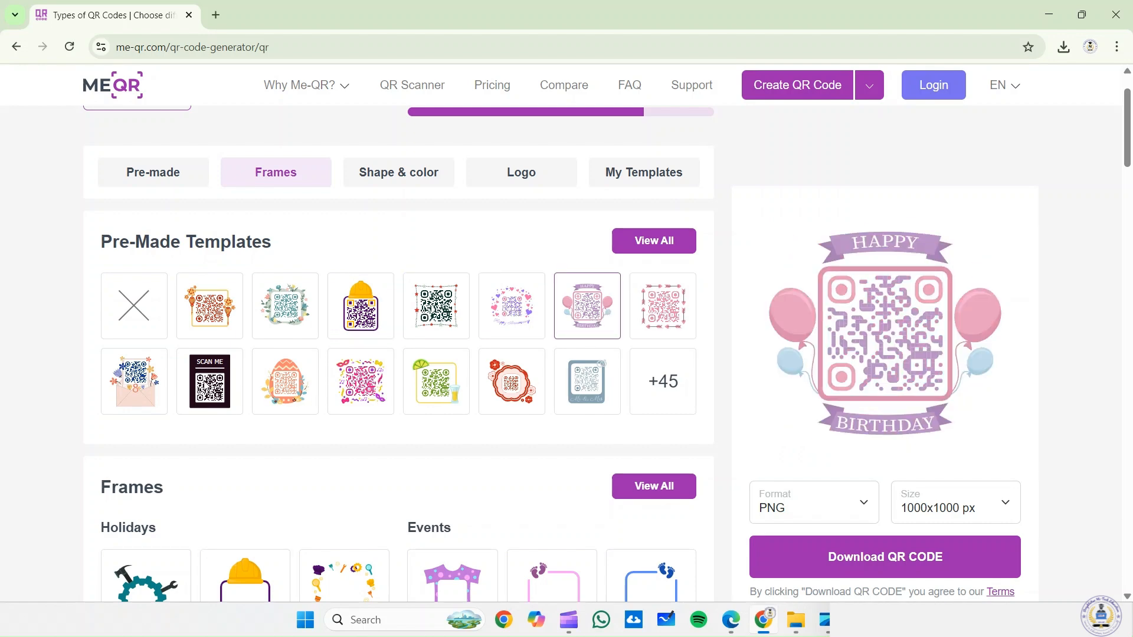
pyautogui.click(207, 387)
# Step: Try several Holidays, Events and Thematic frames on the QR code, including Baby Girl and the hot-air balloon
pyautogui.scroll(-3, 481, 455)
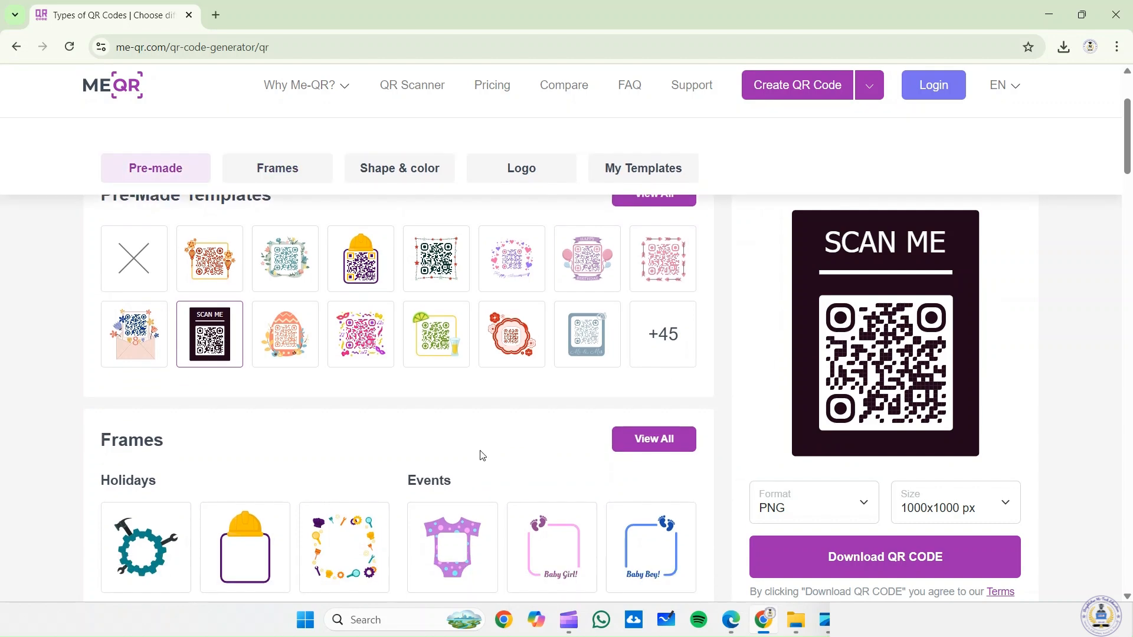
pyautogui.click(153, 427)
pyautogui.click(358, 421)
pyautogui.click(470, 422)
pyautogui.click(565, 418)
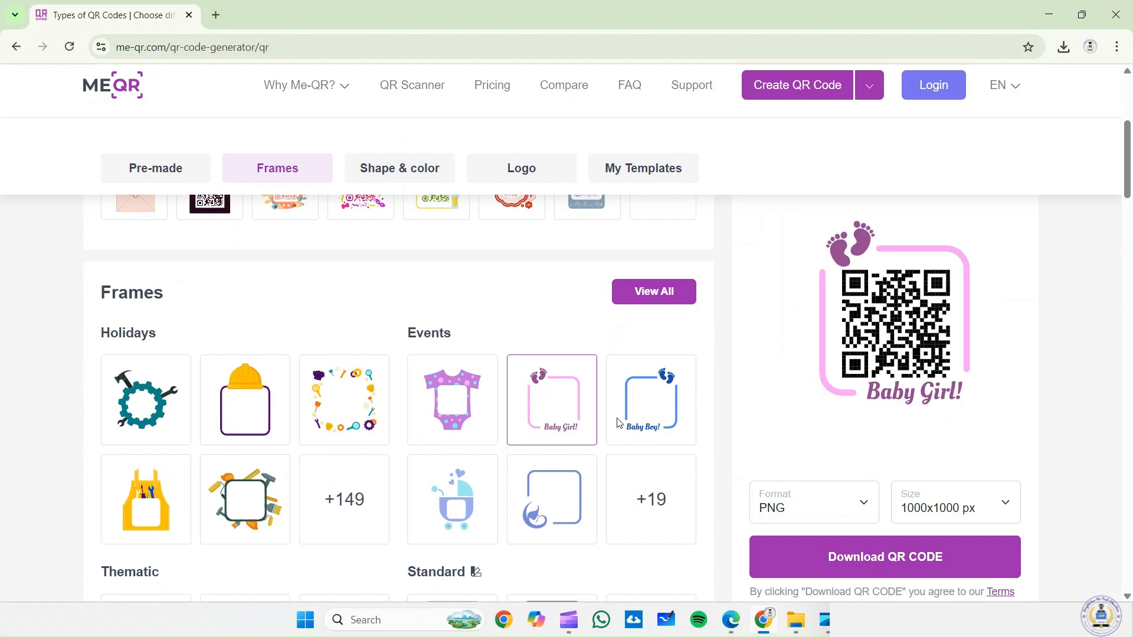
pyautogui.click(619, 423)
pyautogui.scroll(-5, 257, 372)
pyautogui.click(257, 372)
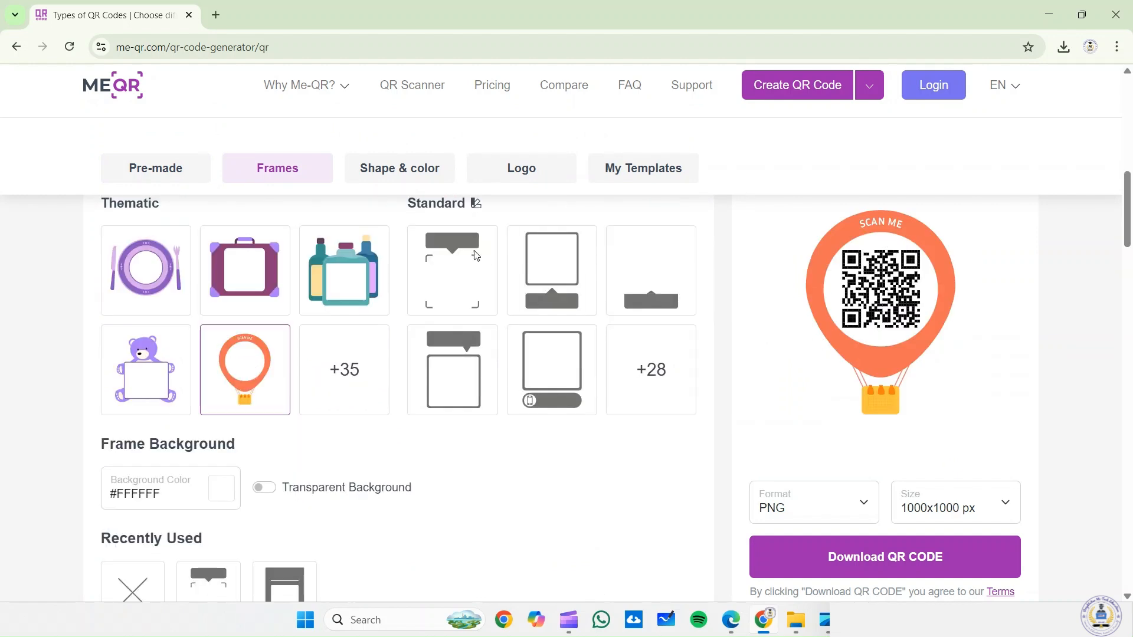
# Step: Apply the Standard frame with a label bubble above corner brackets and set its additional text to Google
pyautogui.click(466, 283)
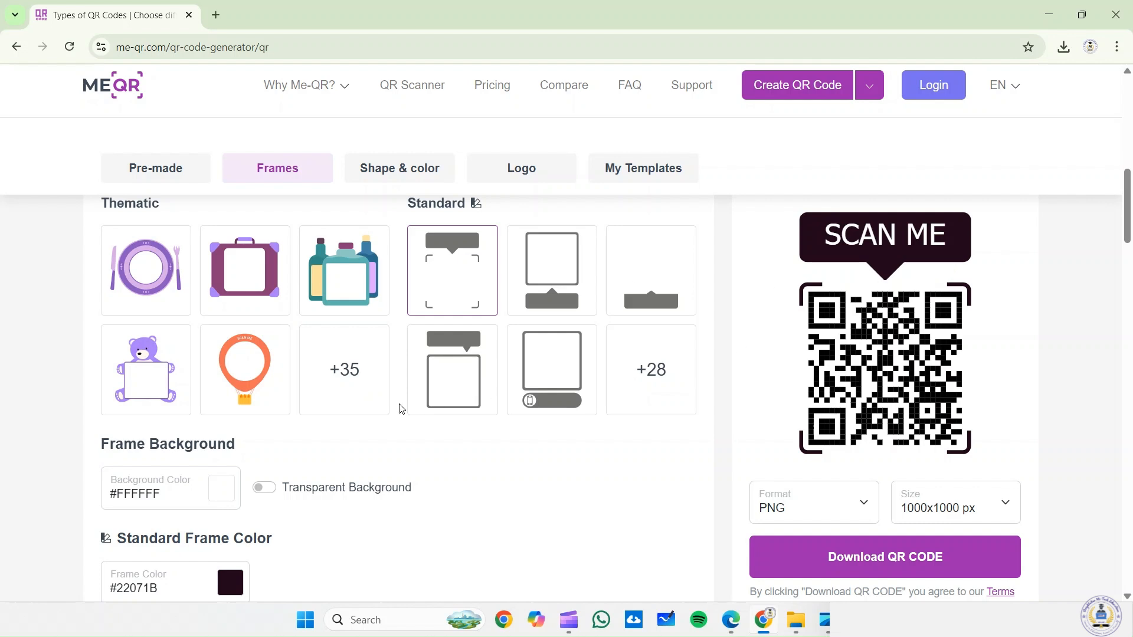
pyautogui.scroll(-6, 399, 406)
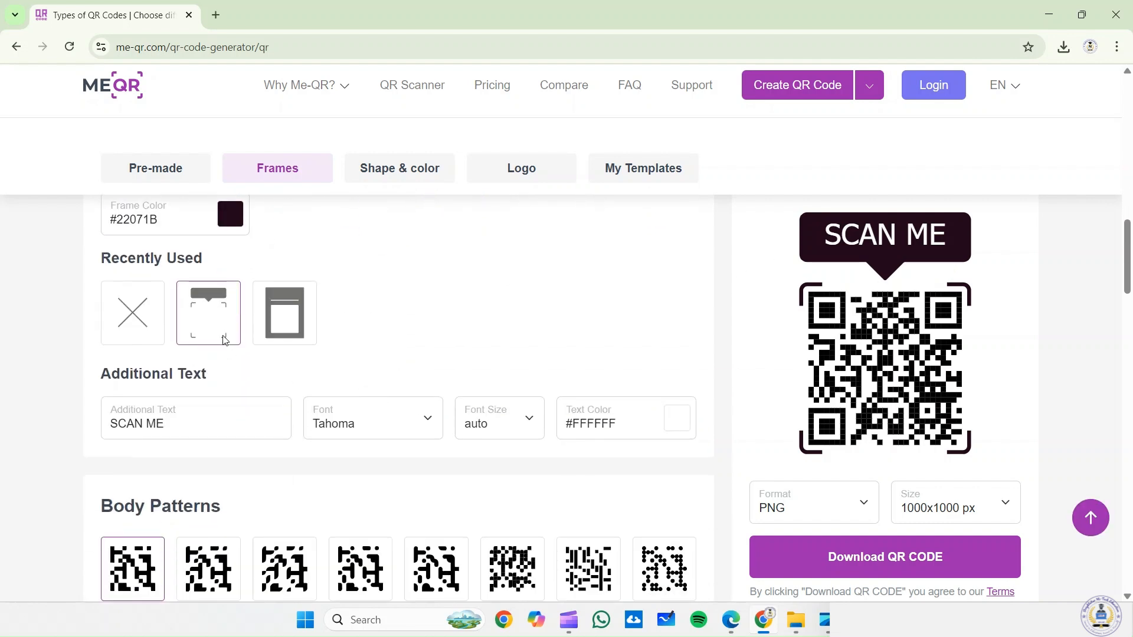
pyautogui.scroll(-1, 207, 398)
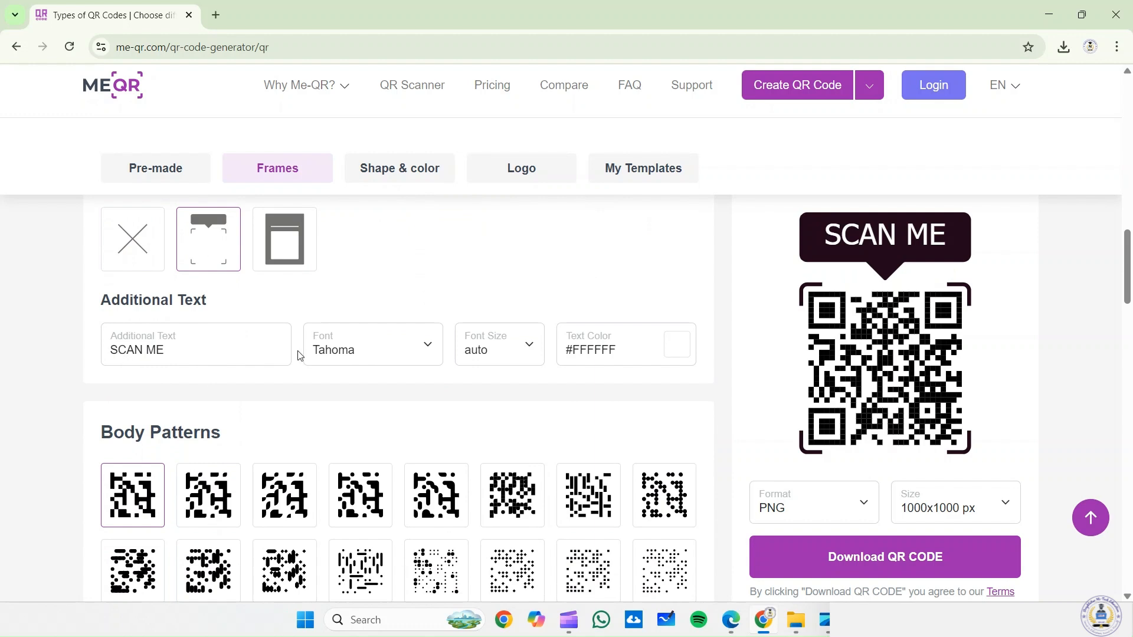
pyautogui.moveTo(195, 358); pyautogui.dragTo(88, 357)
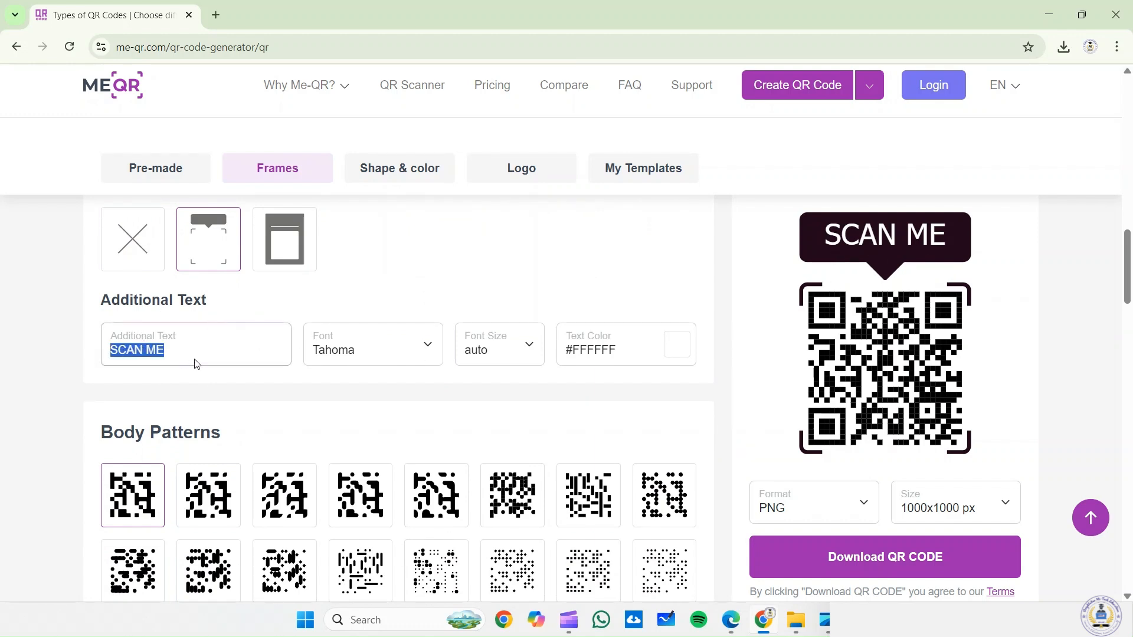
pyautogui.write('wq')
pyautogui.press('BackSpace')
pyautogui.press('BackSpace')
pyautogui.write('Google')
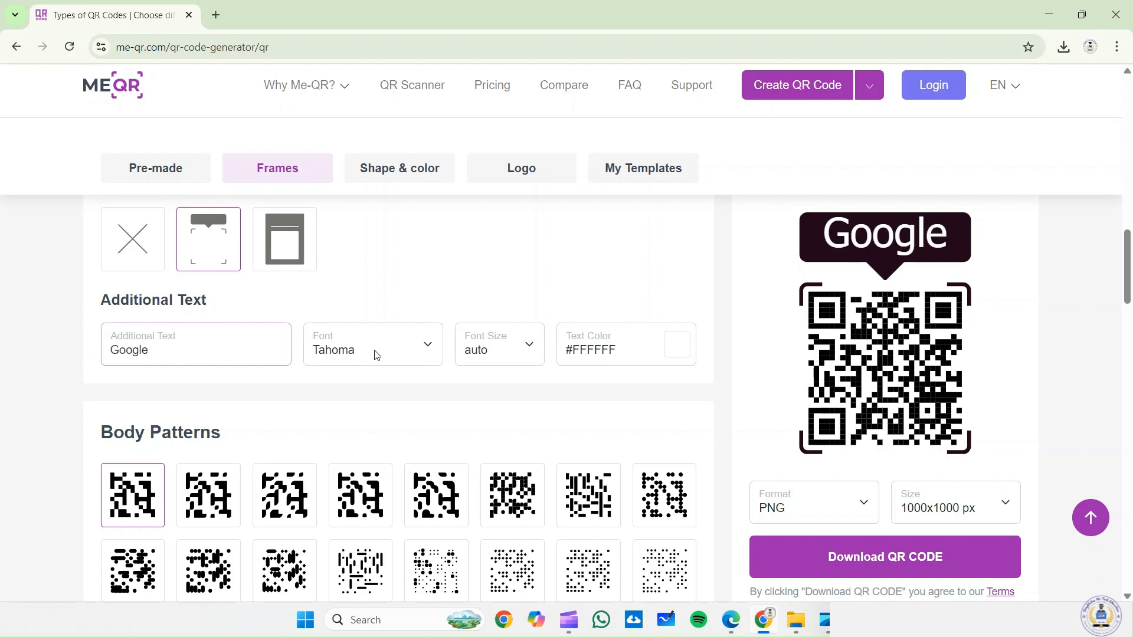
# Step: Try Courier New for the frame's additional text, and set its font to Georgia
pyautogui.click(377, 354)
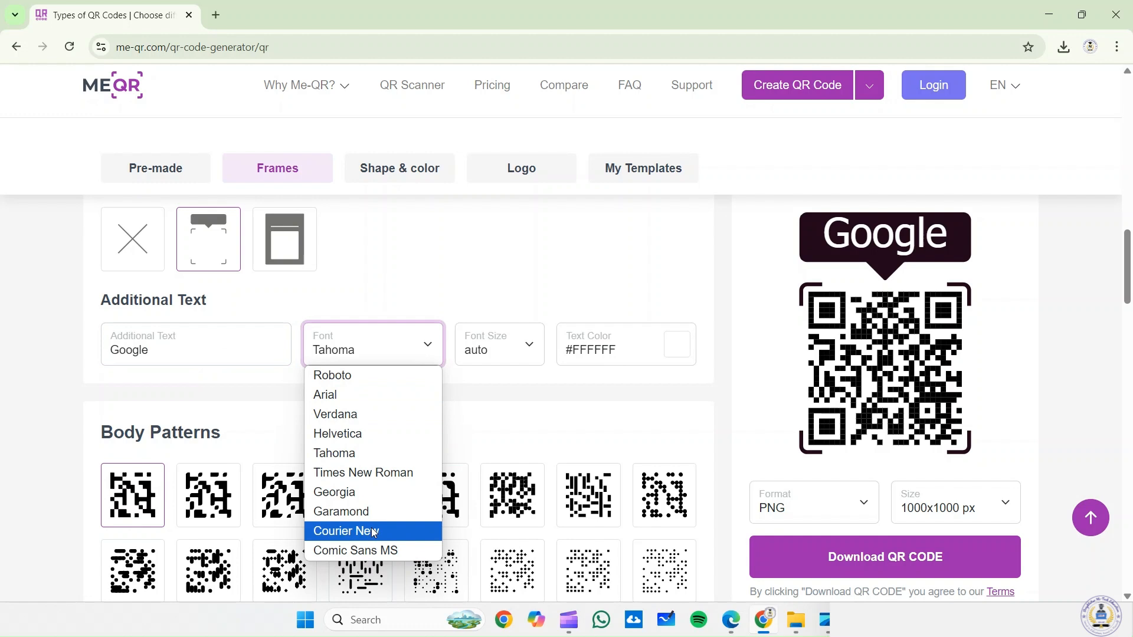
pyautogui.click(373, 532)
pyautogui.click(440, 342)
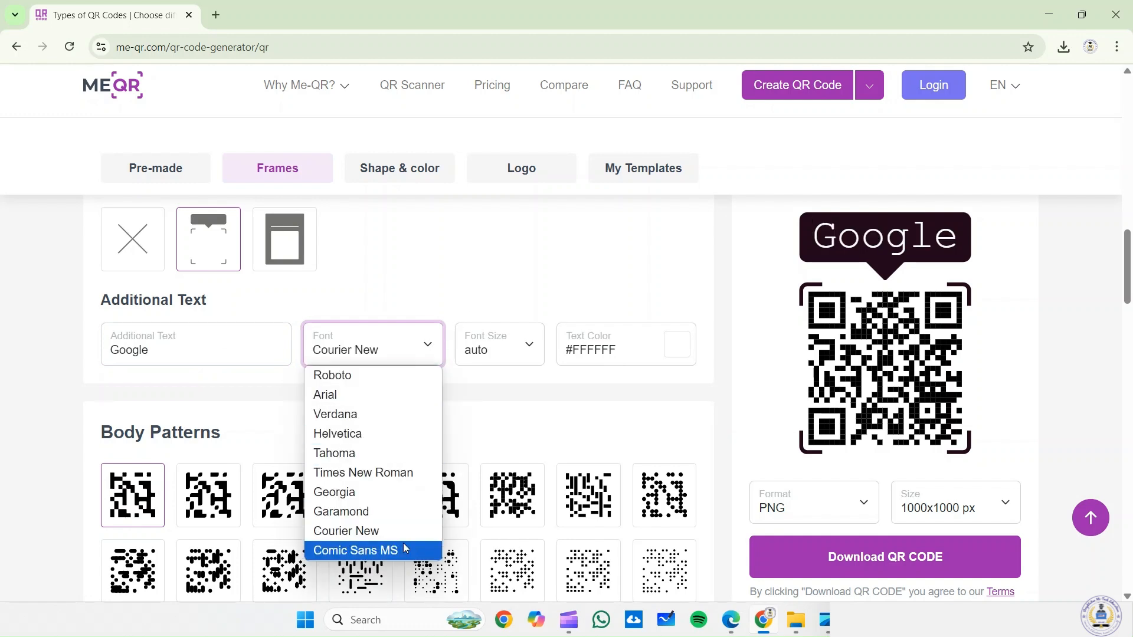
pyautogui.click(366, 491)
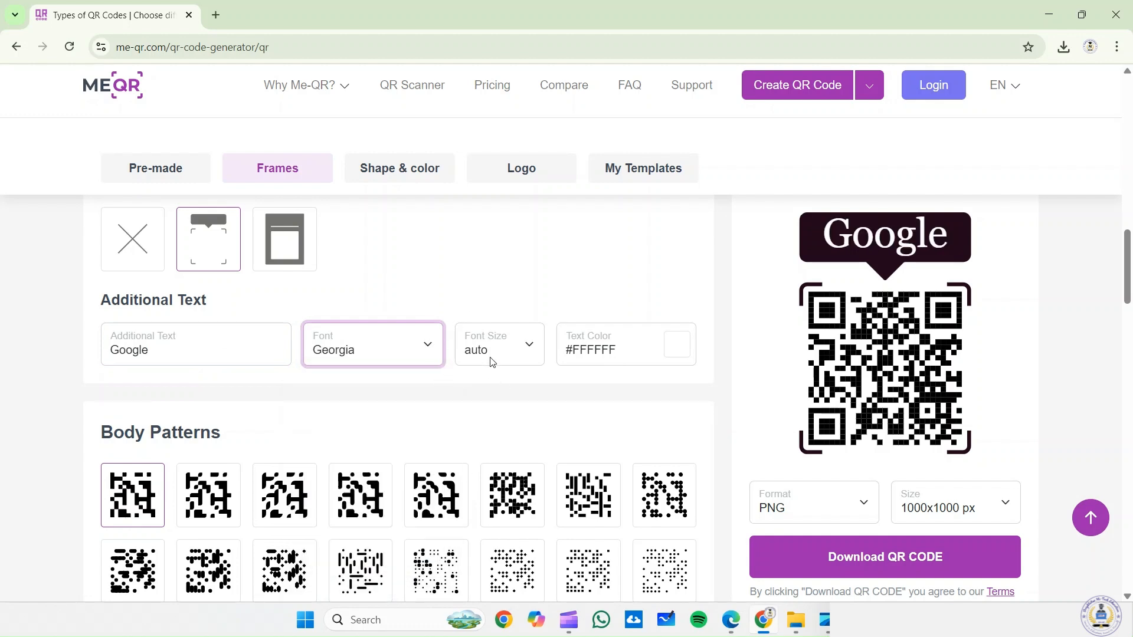
# Step: Check the font size and text color options of the frame's additional text without changing them
pyautogui.click(530, 354)
pyautogui.click(530, 356)
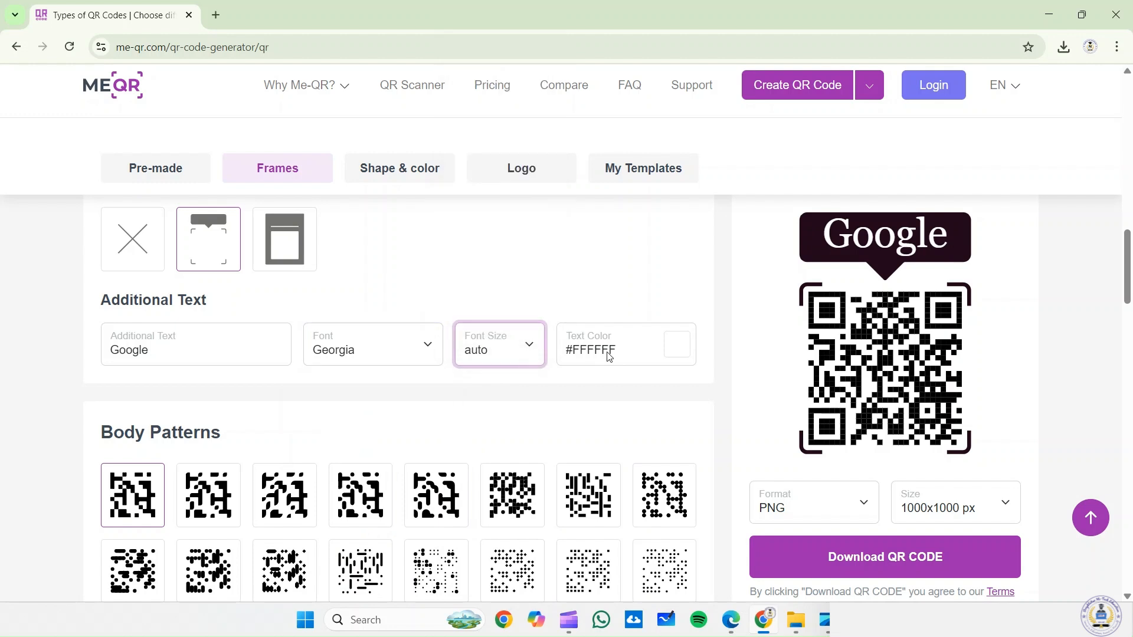
pyautogui.click(682, 350)
pyautogui.moveTo(688, 357); pyautogui.dragTo(645, 301)
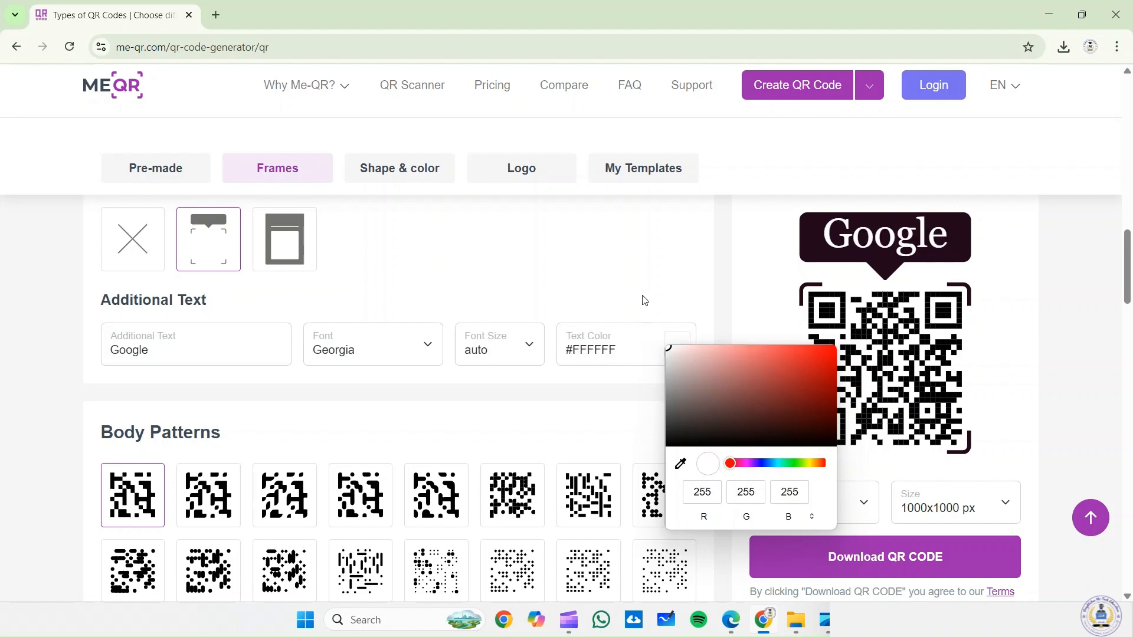
pyautogui.click(435, 430)
# Step: Add the Google logo from the Social logotypes to the center of the QR code
pyautogui.scroll(-6, 436, 430)
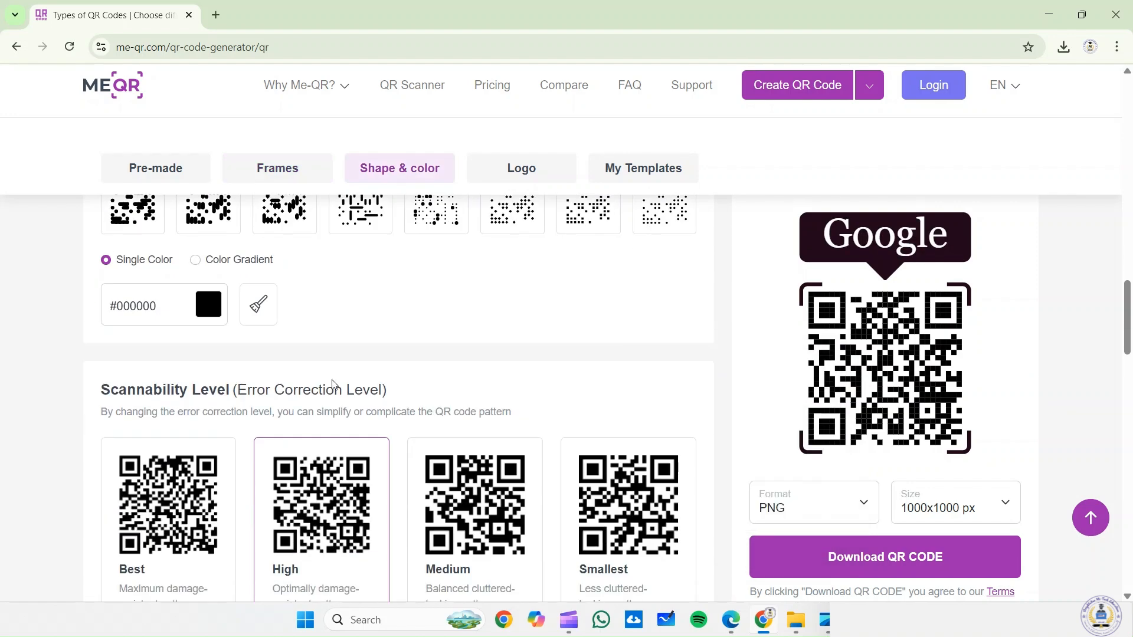
pyautogui.scroll(-4, 305, 290)
pyautogui.scroll(-3, 309, 337)
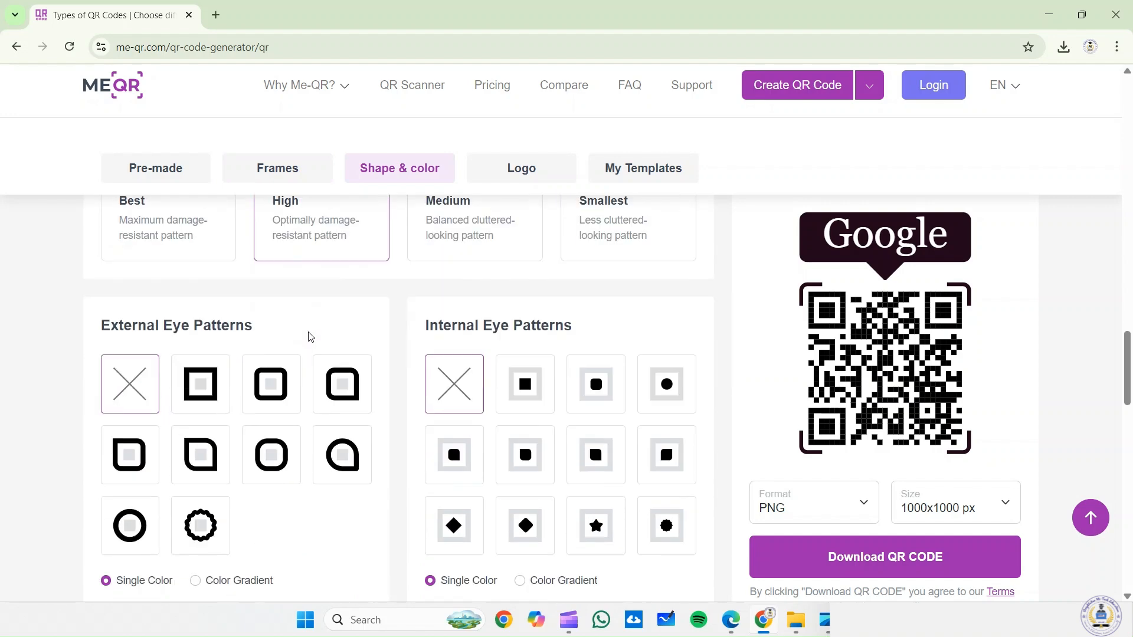
pyautogui.scroll(-5, 308, 336)
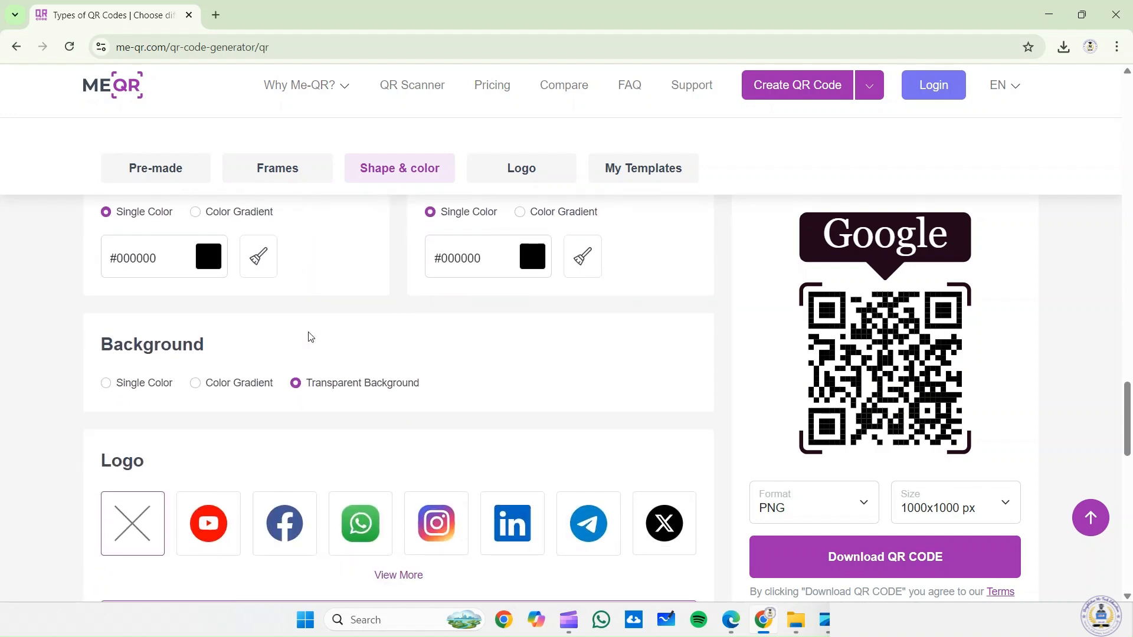
pyautogui.scroll(-2, 311, 337)
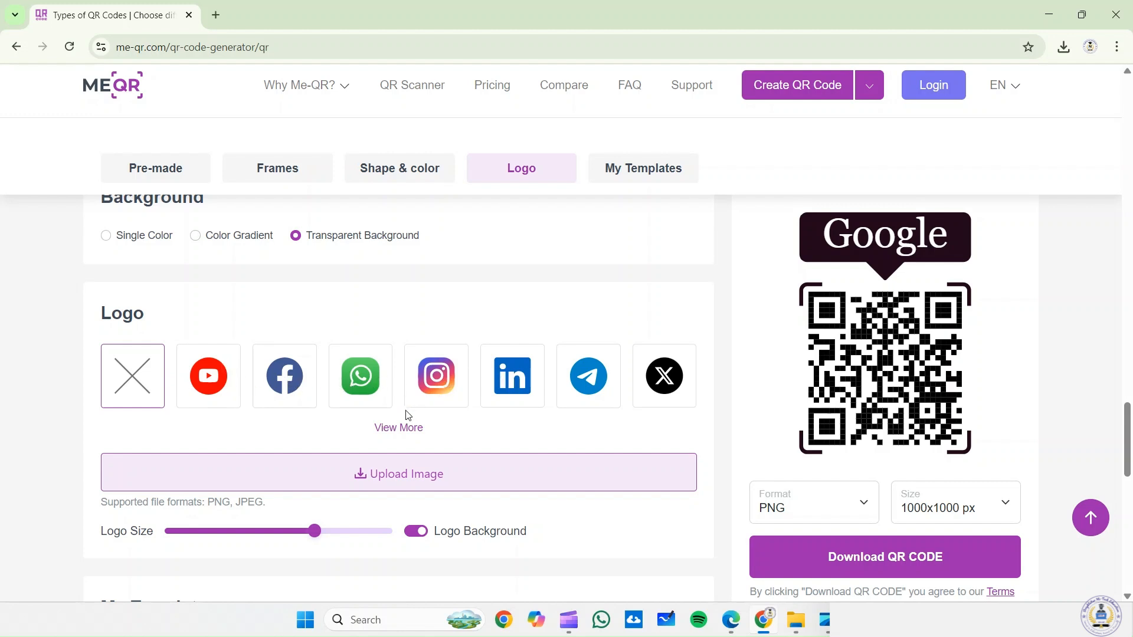
pyautogui.click(398, 428)
pyautogui.scroll(-5, 653, 293)
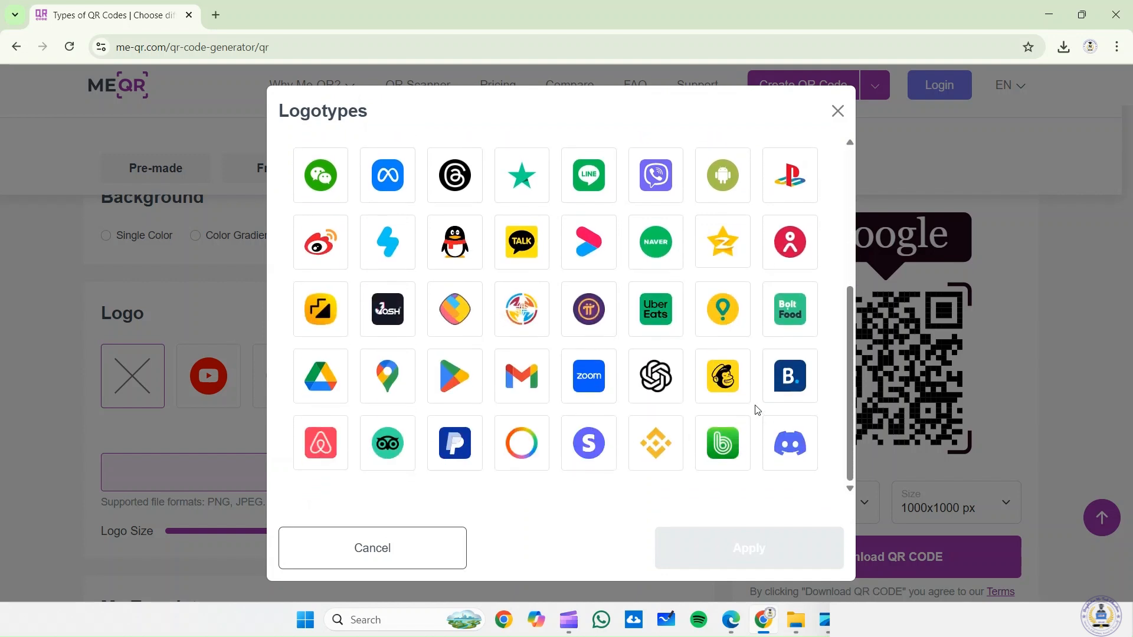
pyautogui.scroll(5, 597, 449)
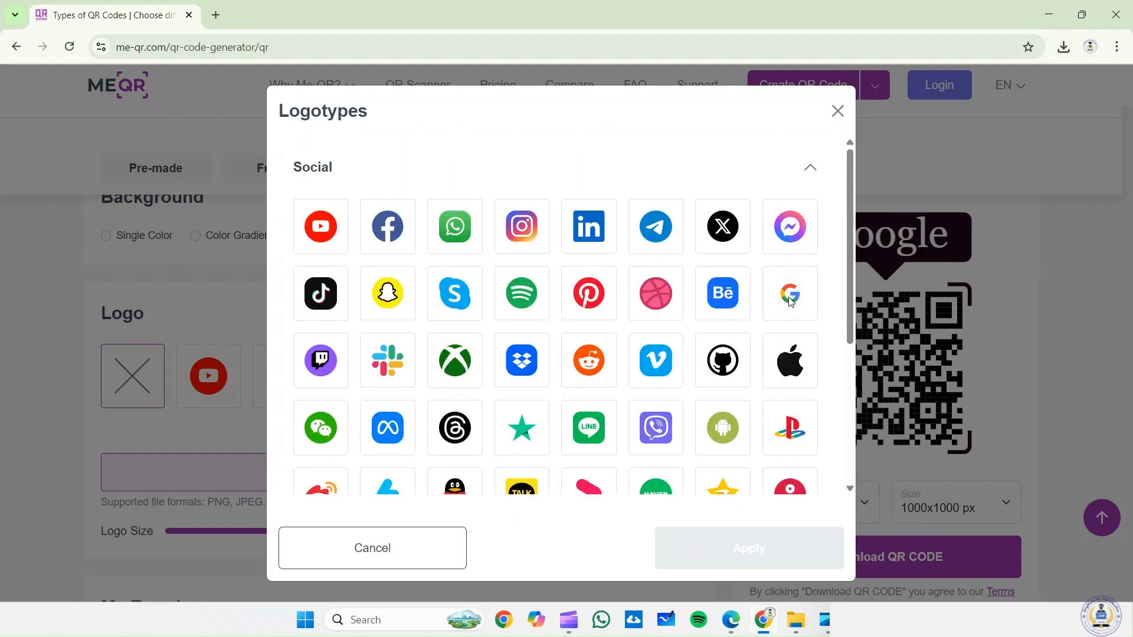
pyautogui.click(781, 301)
pyautogui.click(761, 547)
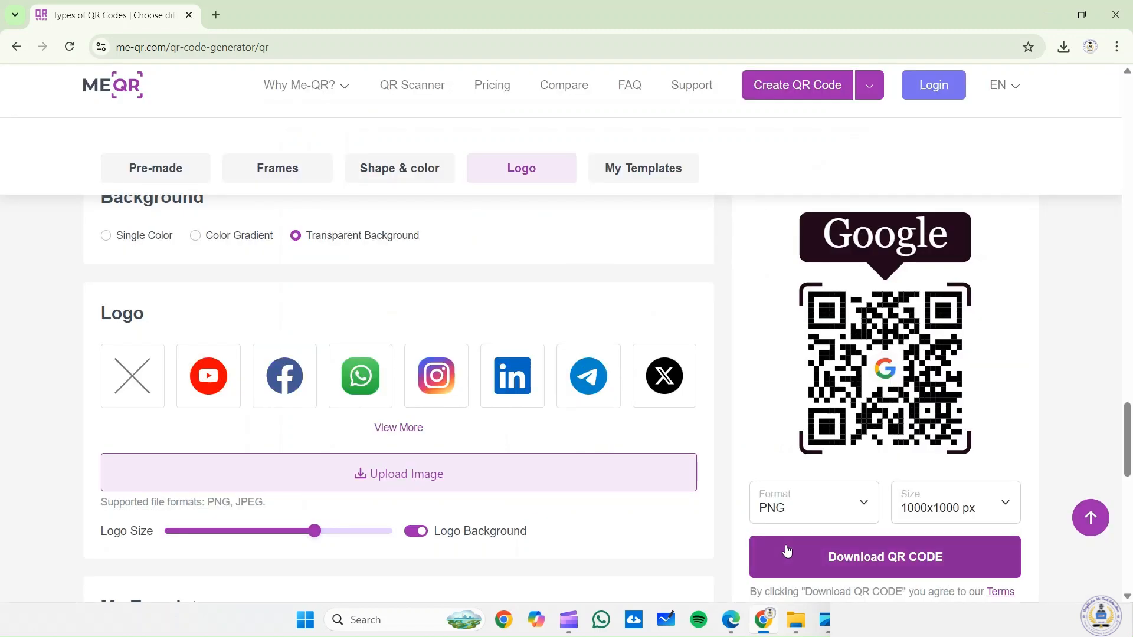
pyautogui.scroll(-6, 288, 411)
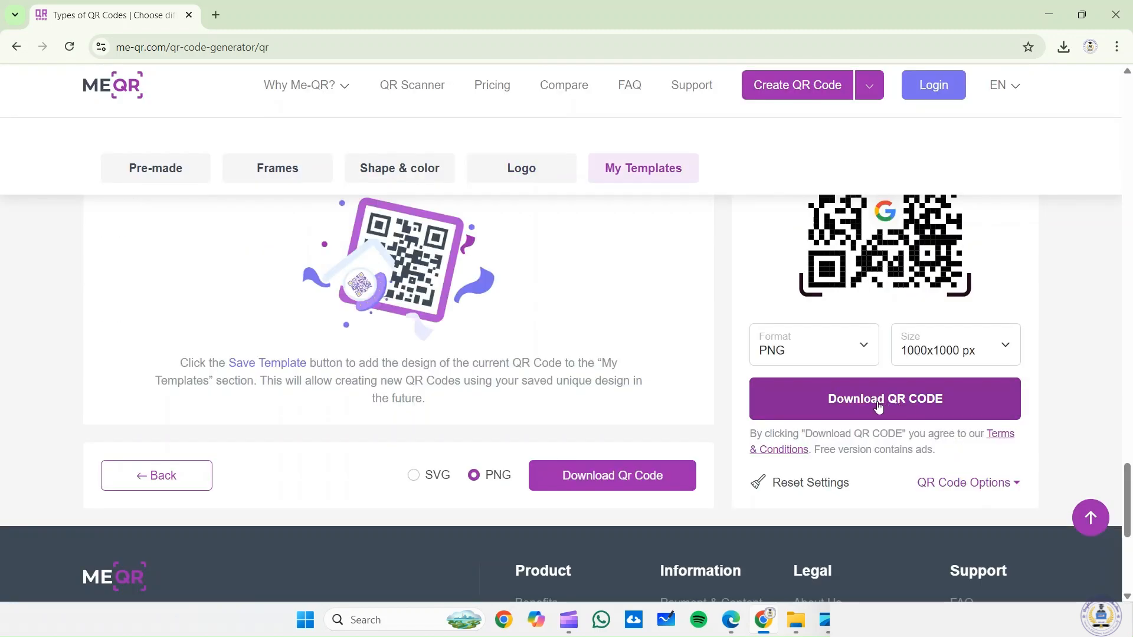
# Step: Download the QR code as a 1000x1000 px PNG, view the saved Google.png, and close the image and the download dialog
pyautogui.scroll(3, 899, 413)
pyautogui.click(909, 549)
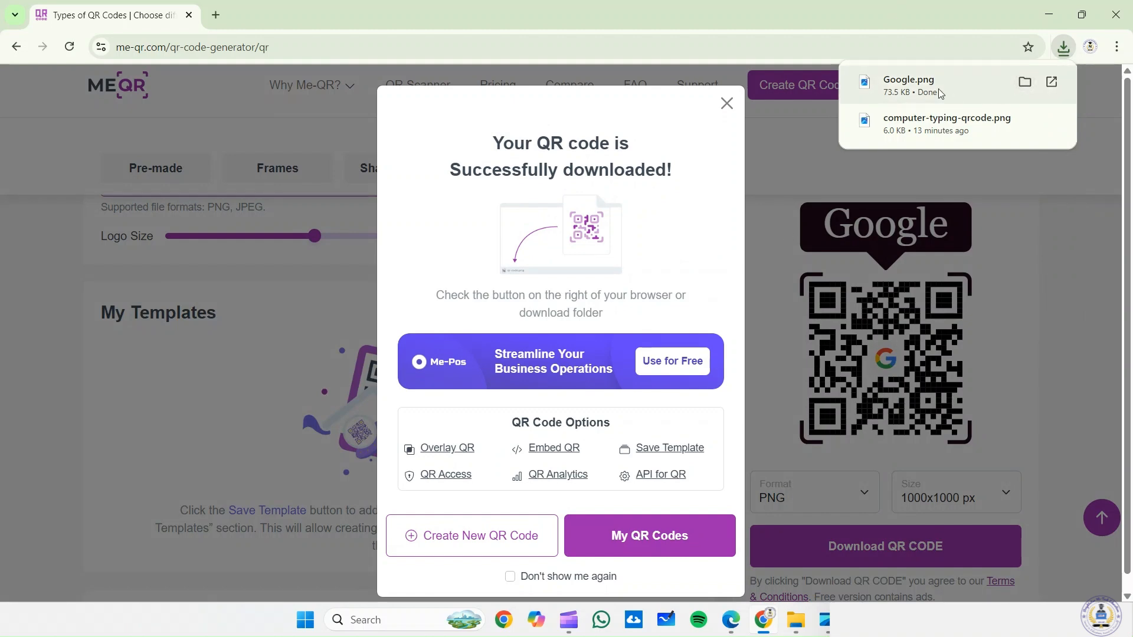
pyautogui.click(939, 90)
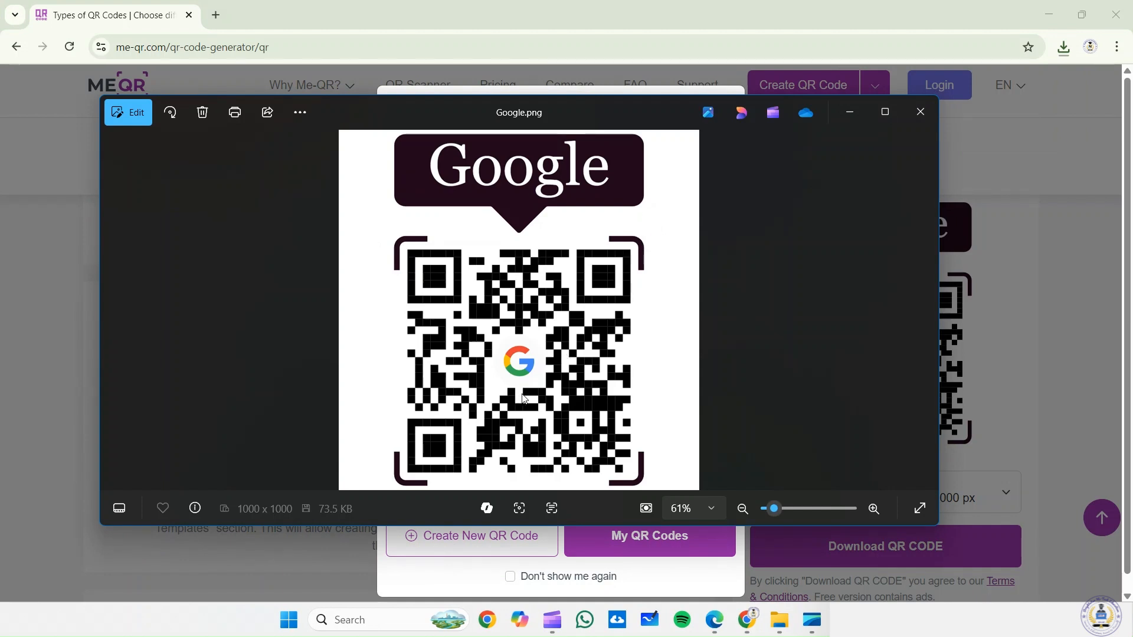
pyautogui.click(918, 112)
pyautogui.click(727, 103)
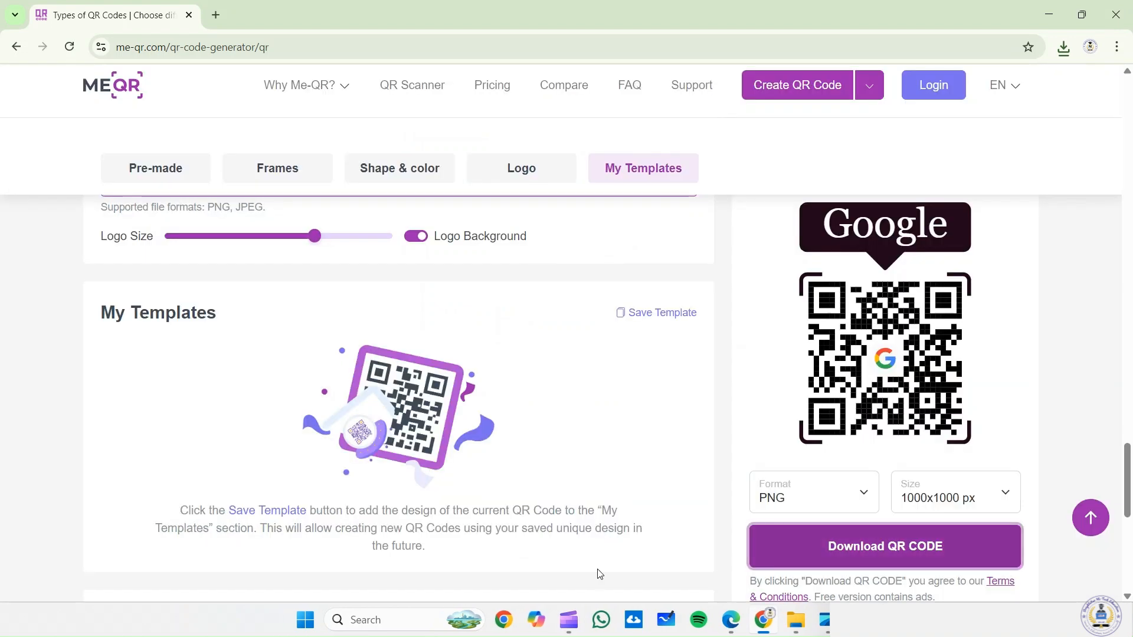
# Step: Start a new Text type QR code and paste the copied Nepali poem about Brightstar Hi-Tech Education (BHE) as its content
pyautogui.scroll(10, 600, 574)
pyautogui.click(140, 171)
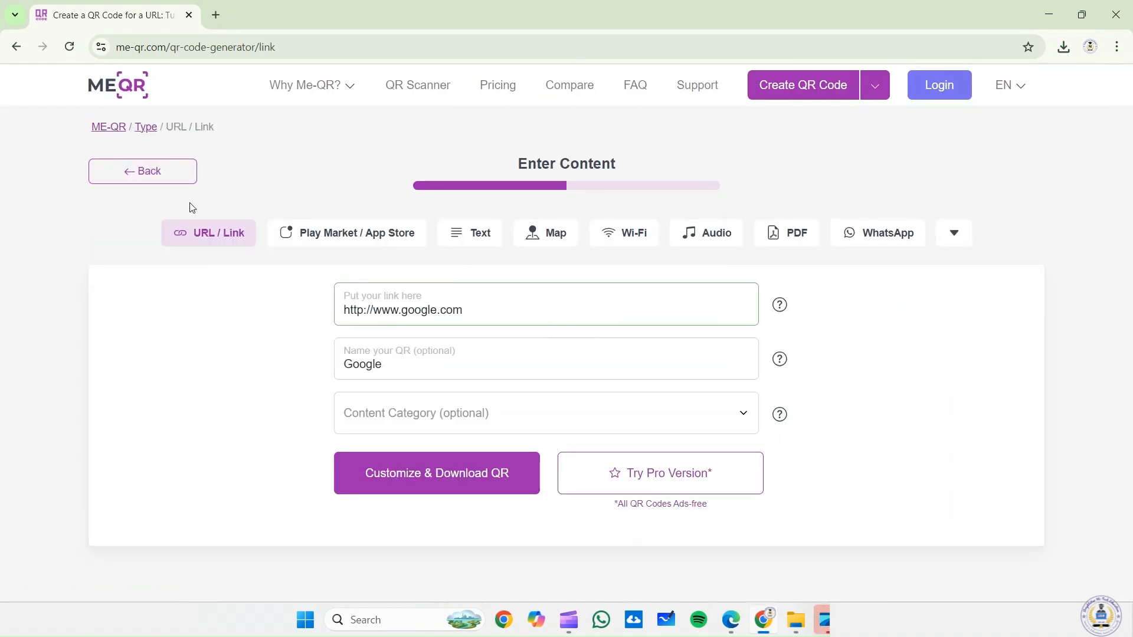
pyautogui.click(140, 128)
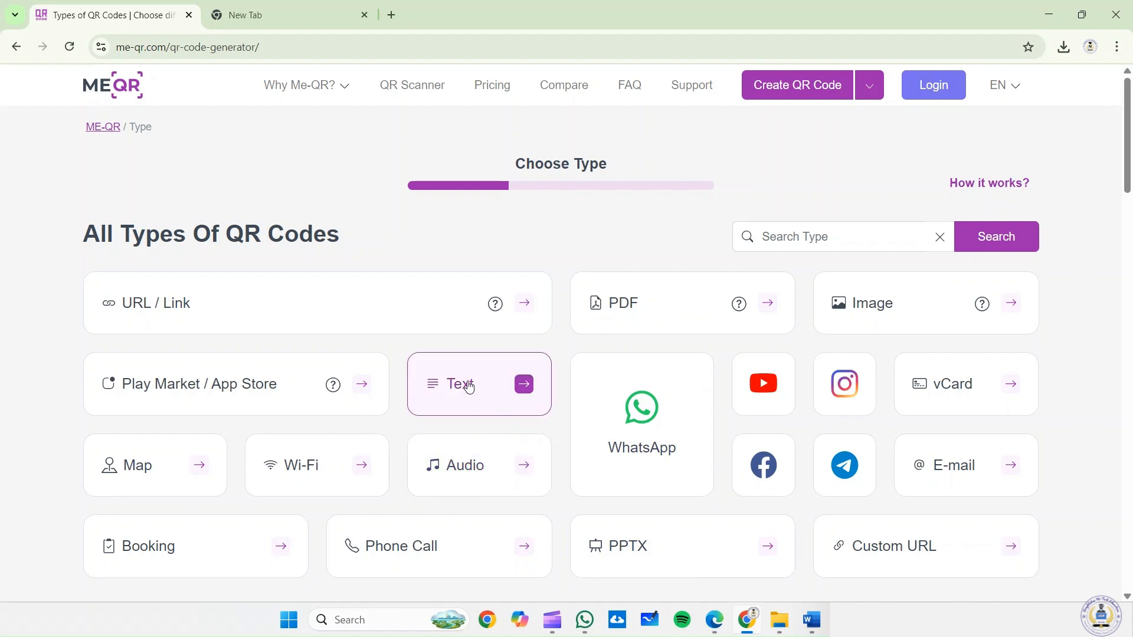
pyautogui.click(451, 391)
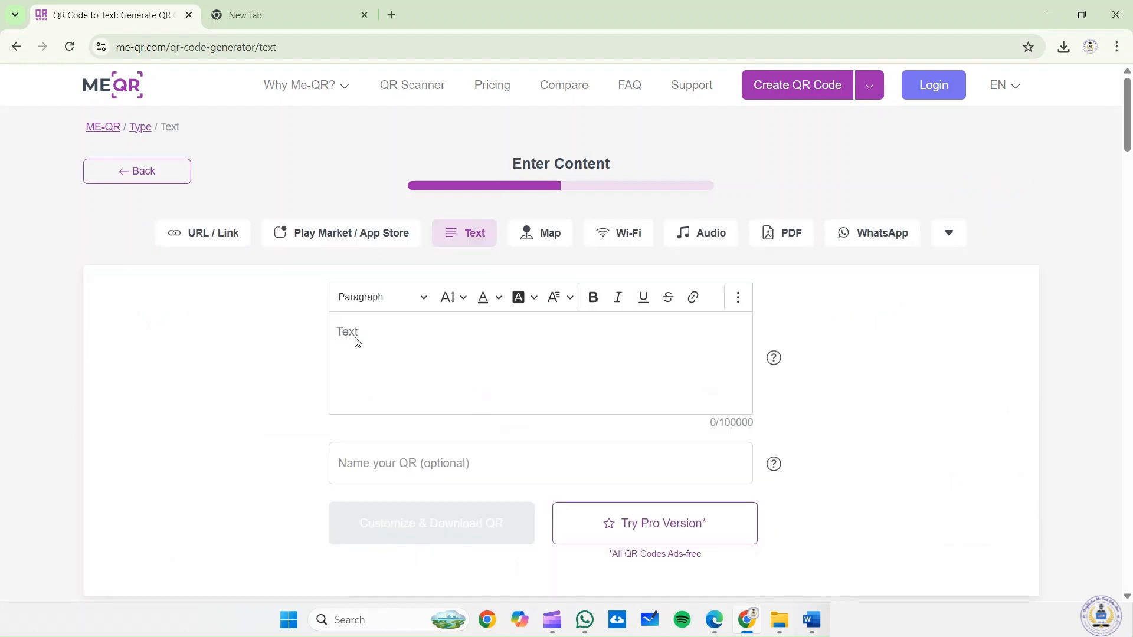
pyautogui.click(399, 341)
pyautogui.hotkey('ctrl', 'v')
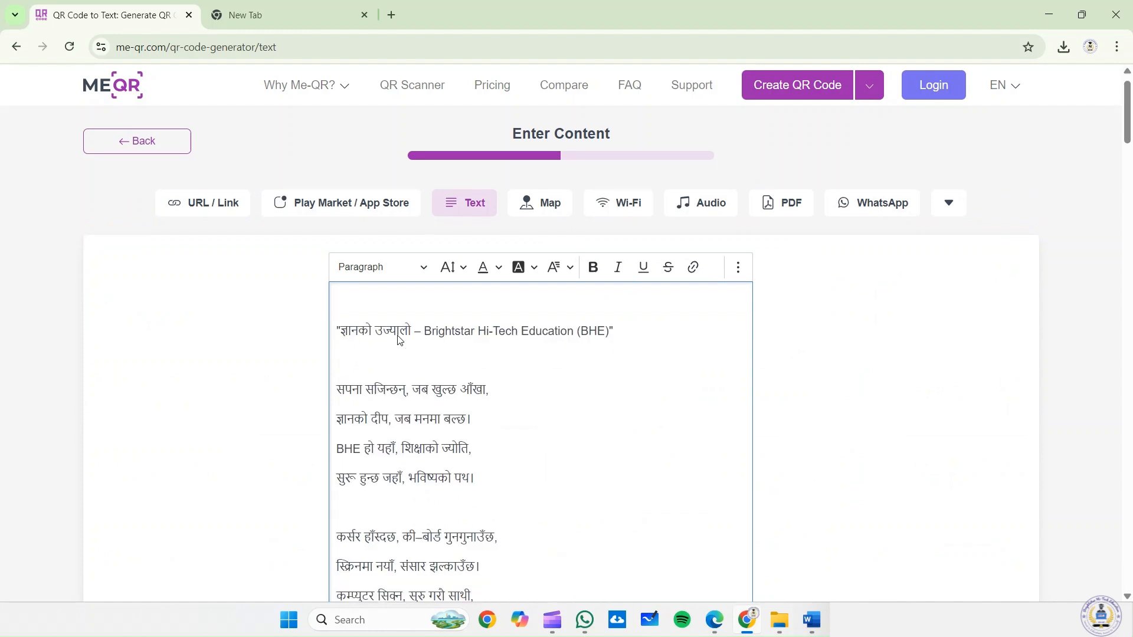
pyautogui.scroll(7, 403, 347)
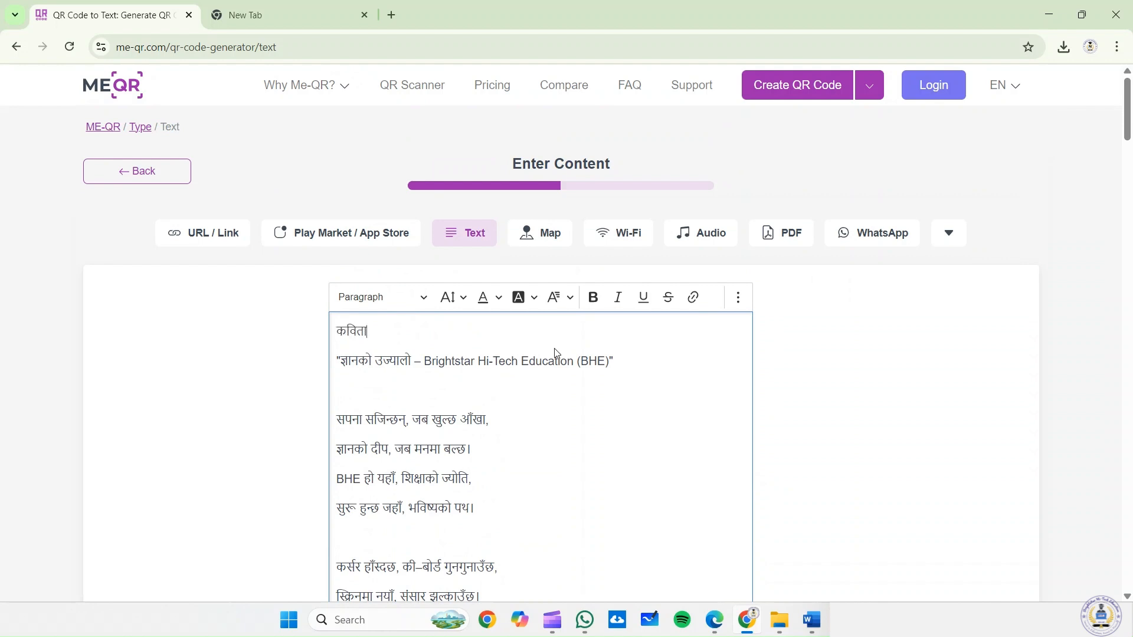
# Step: Make the poem's two title lines bold and remove the blank line beneath them
pyautogui.moveTo(615, 362); pyautogui.dragTo(330, 335)
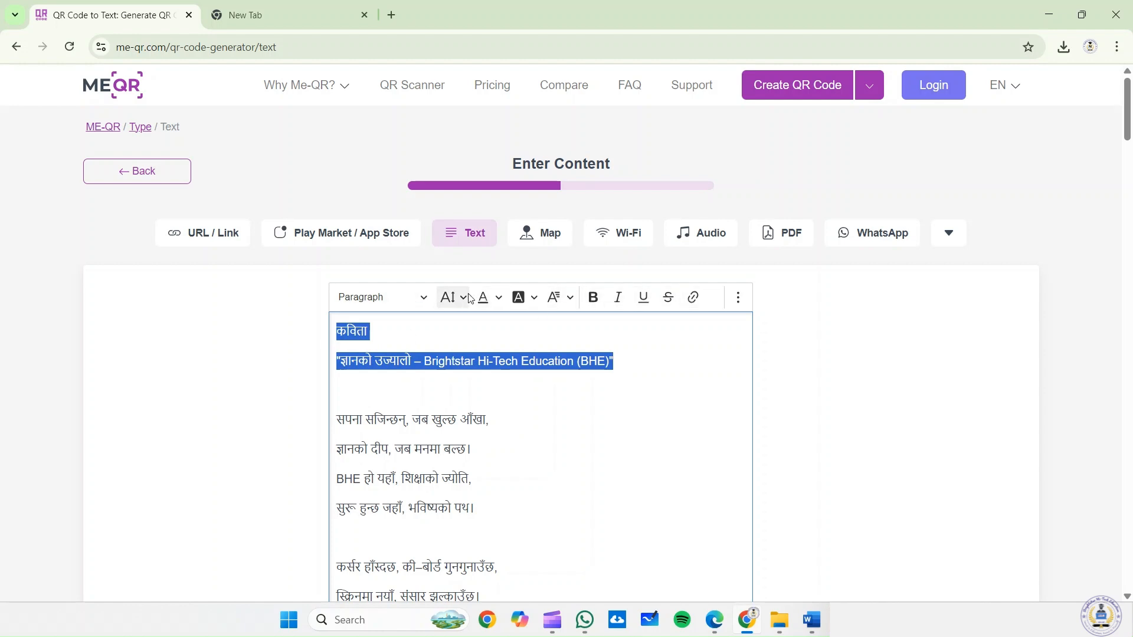
pyautogui.click(594, 298)
pyautogui.click(645, 398)
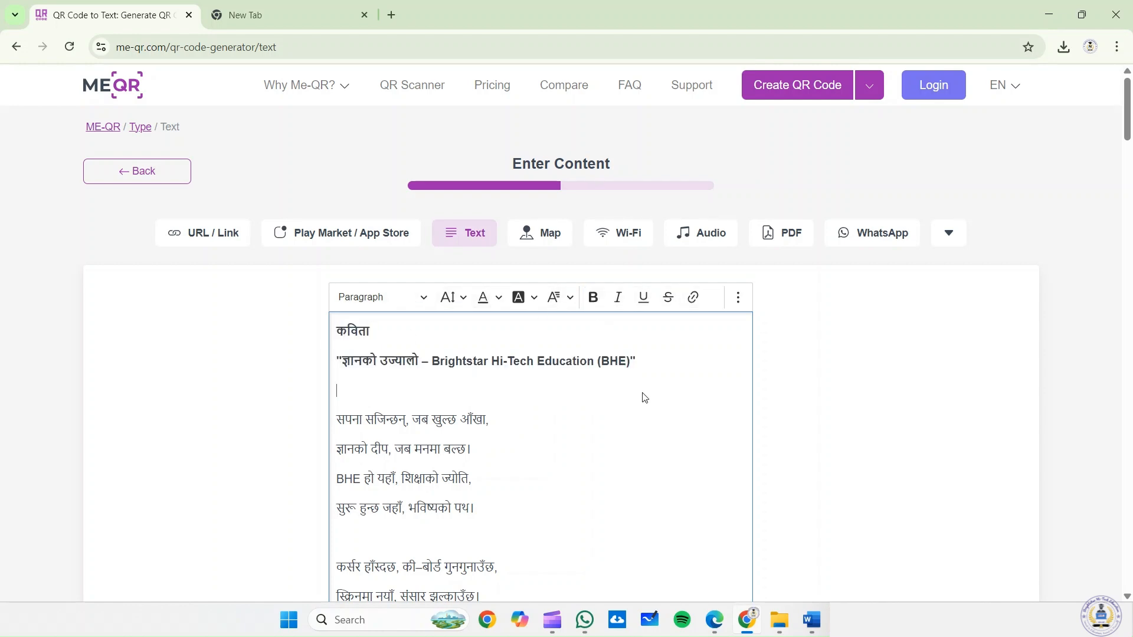
pyautogui.scroll(-2, 486, 373)
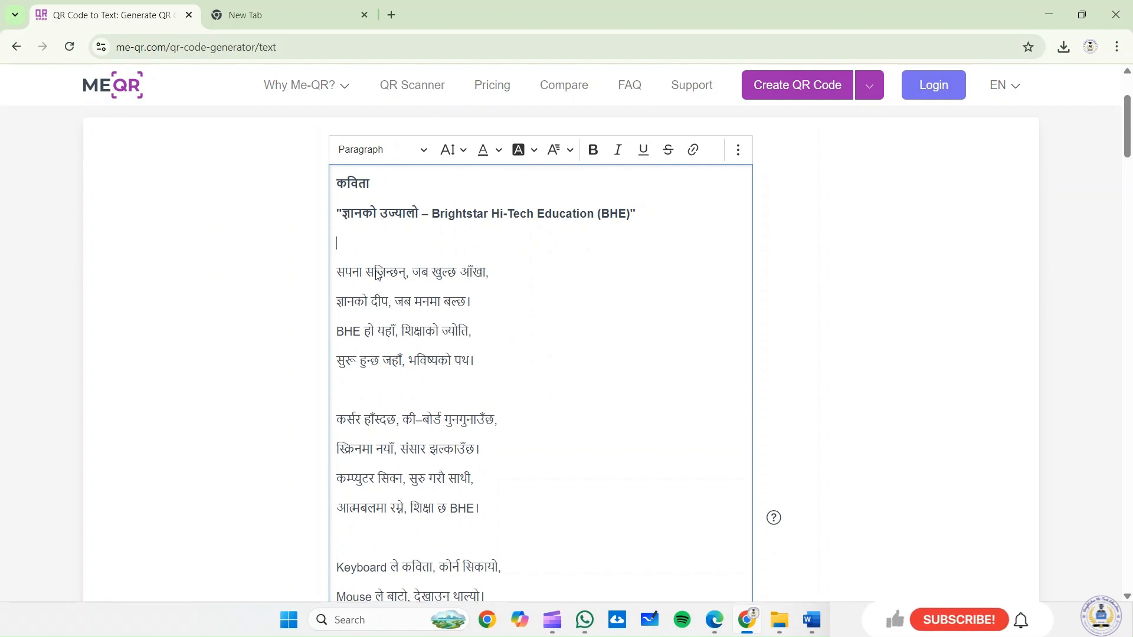
pyautogui.press('BackSpace')
# Step: Name the QR code Brightstar Hi-Tech Education, choose the Education content category, and continue to the customization page
pyautogui.scroll(-5, 464, 301)
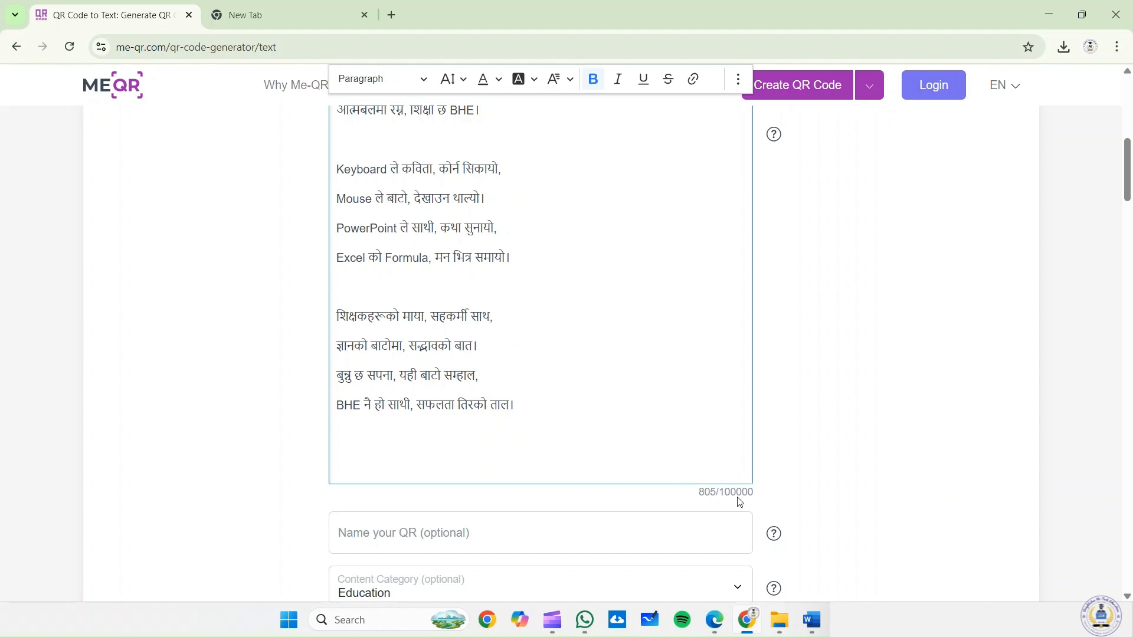
pyautogui.scroll(-1, 740, 502)
pyautogui.click(598, 468)
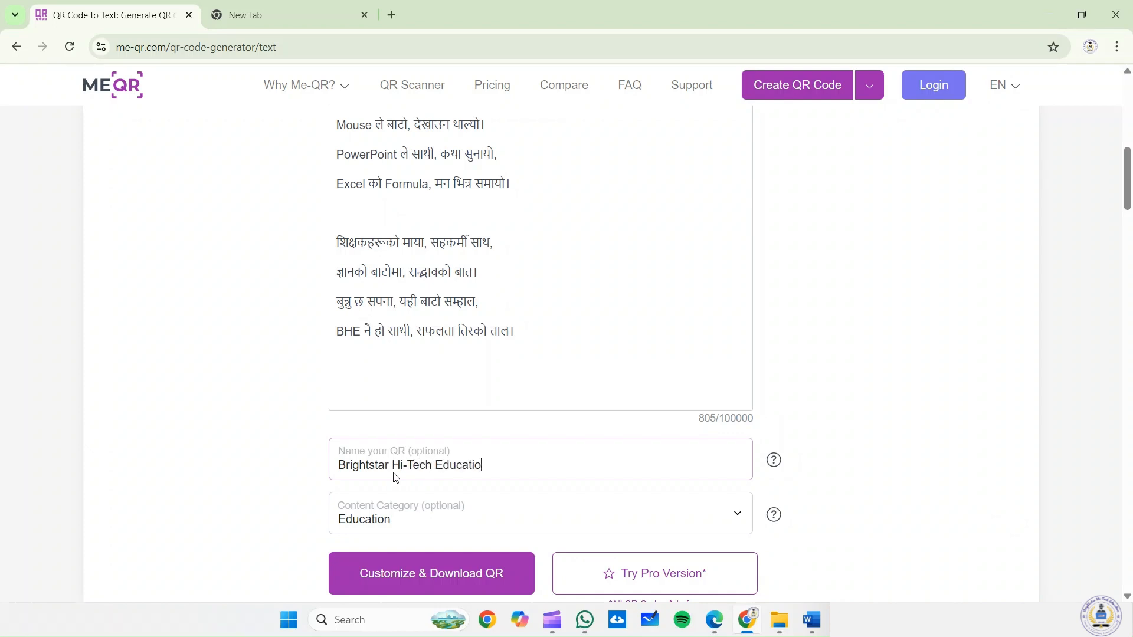
pyautogui.click(412, 519)
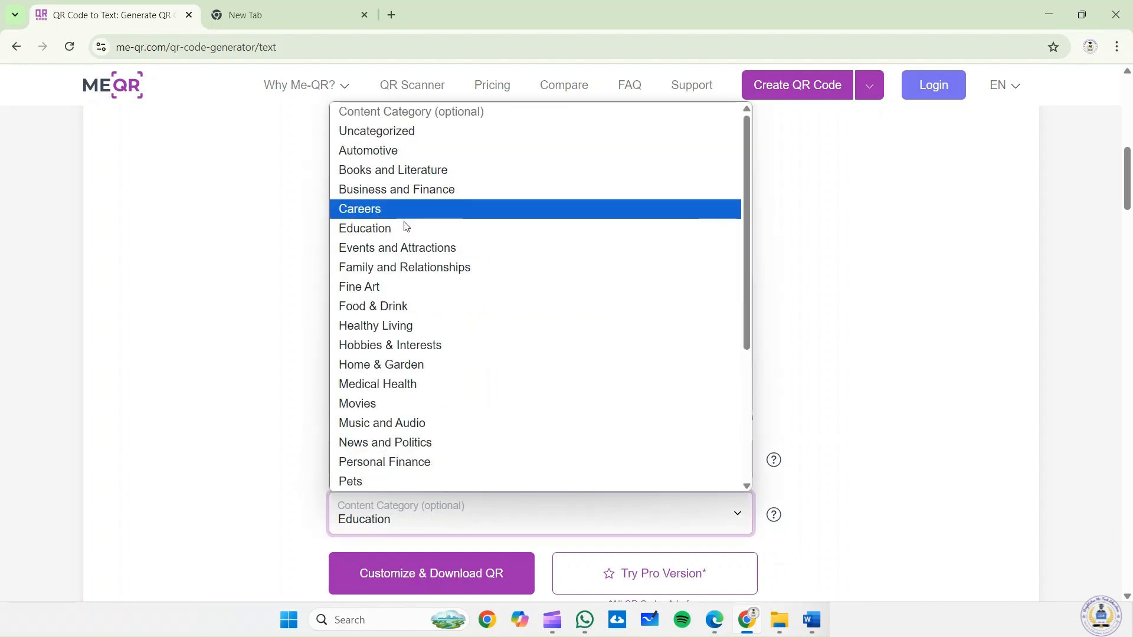
pyautogui.click(352, 230)
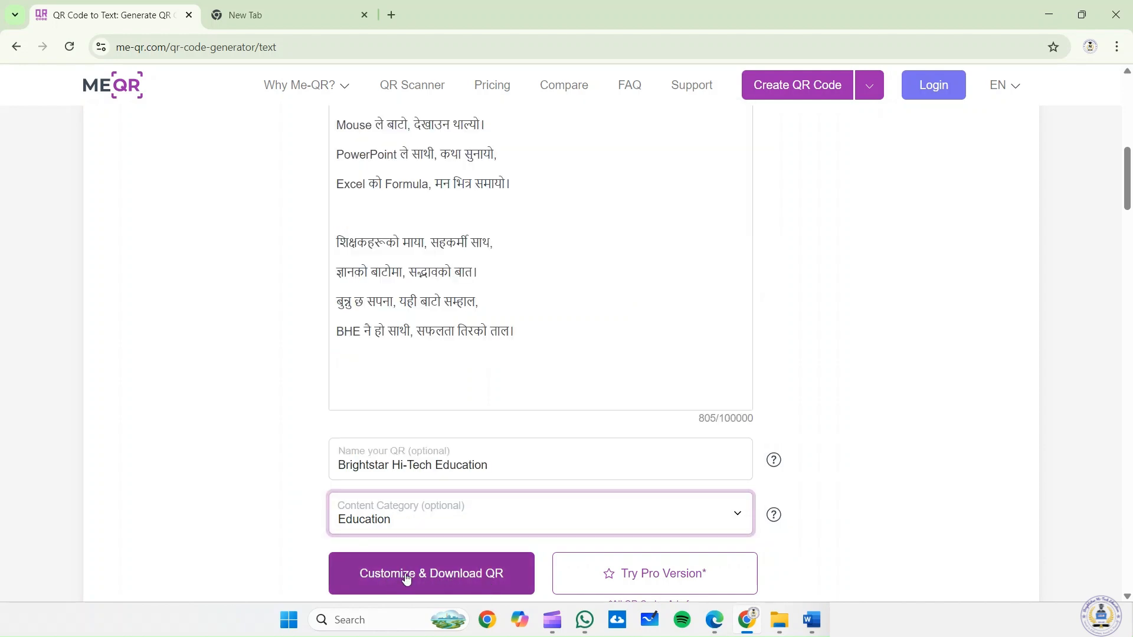
pyautogui.click(444, 581)
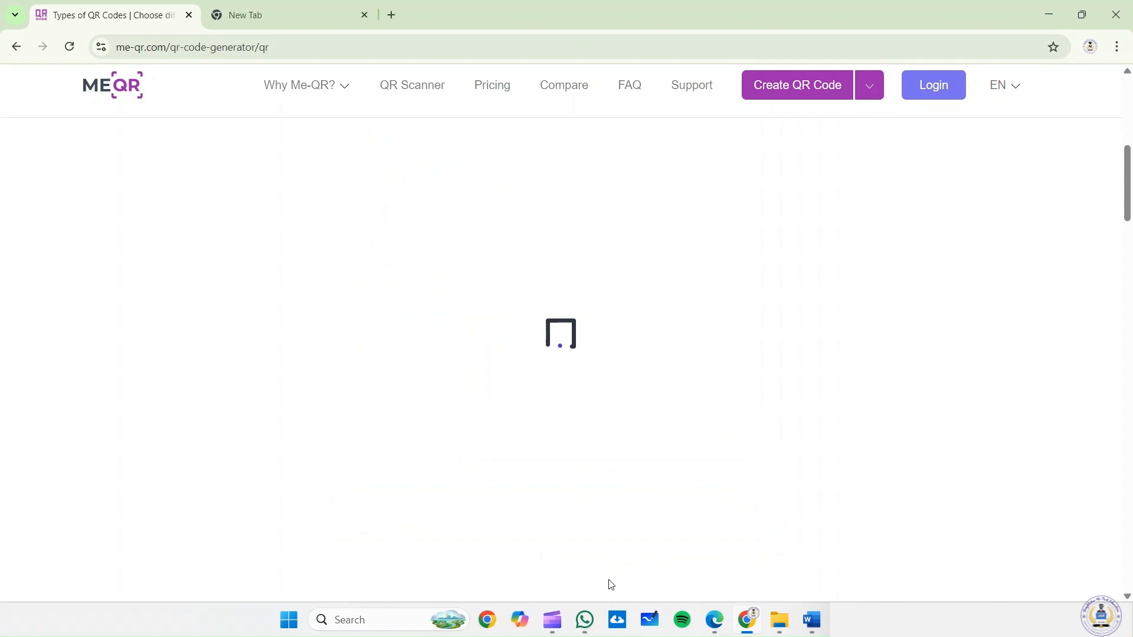
# Step: Try the black SCAN ME pre-made template, and apply the envelope template with flowers and the number 8
pyautogui.scroll(10, 436, 394)
pyautogui.click(230, 459)
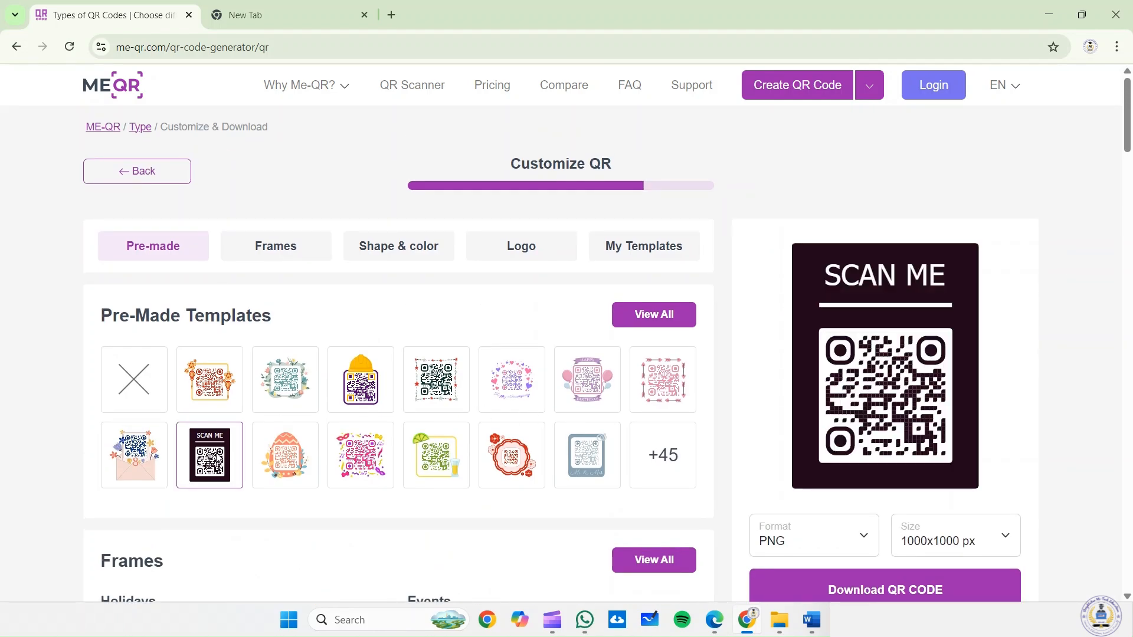
pyautogui.click(151, 461)
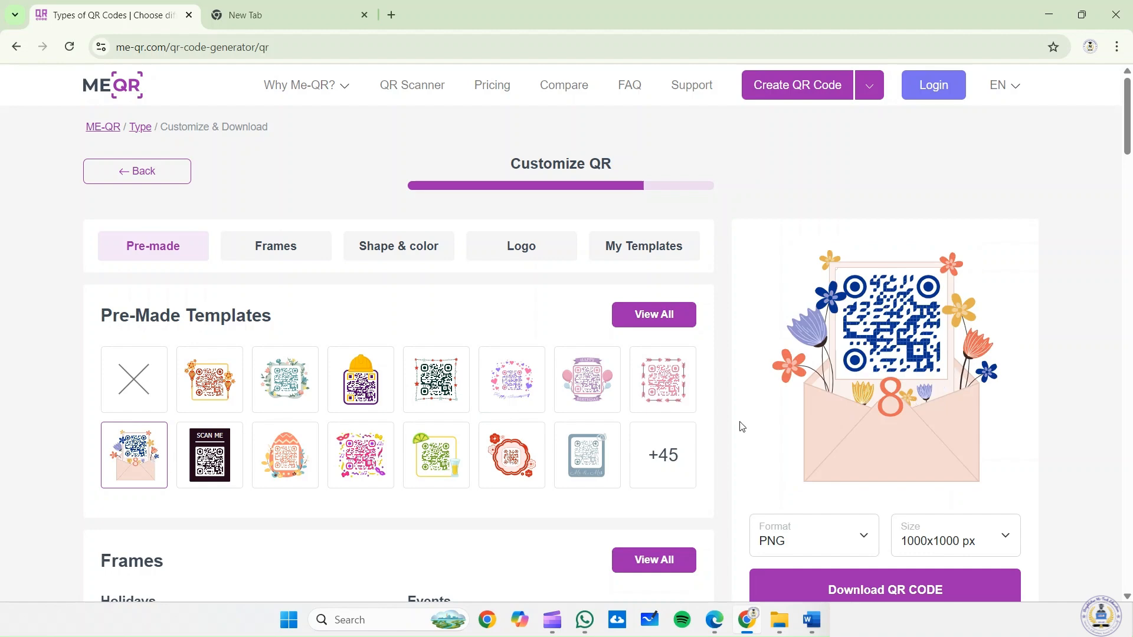
# Step: Set the frame's additional text to BHE Poem
pyautogui.scroll(-9, 587, 440)
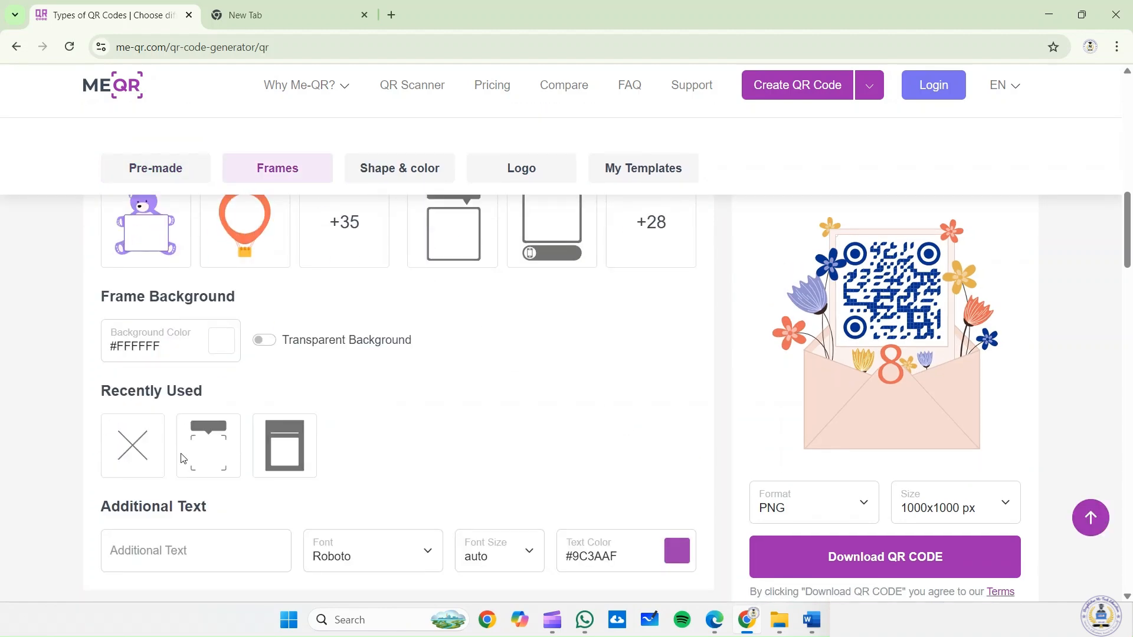
pyautogui.click(188, 555)
pyautogui.write('BHE')
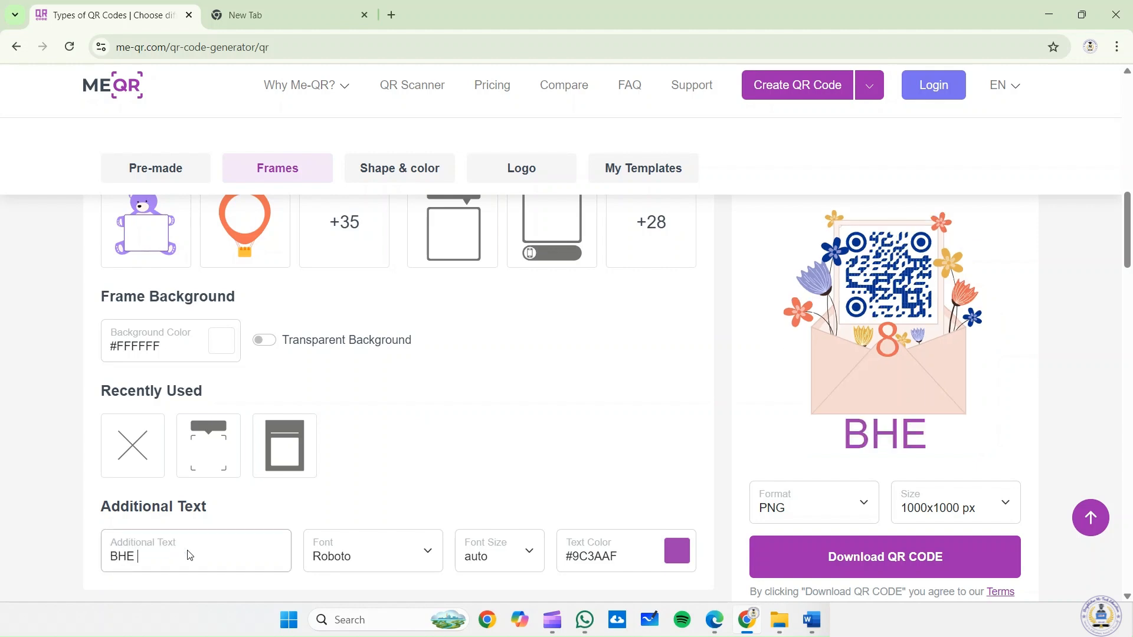
pyautogui.write(' Poem')
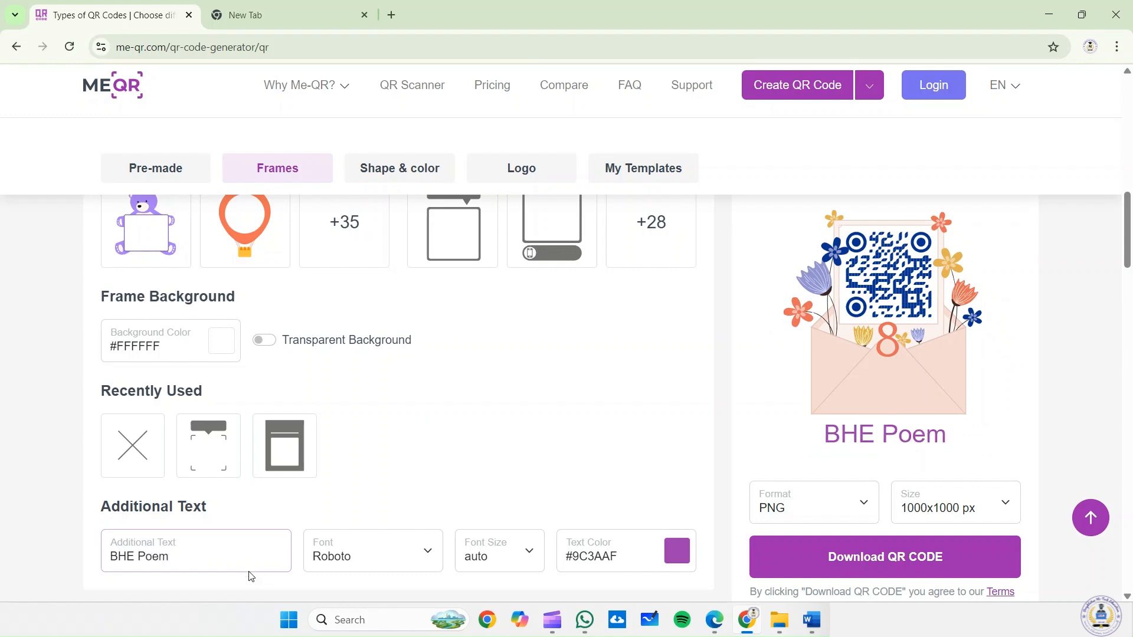
# Step: Set the additional text's color to near-black #201023 and its font to Tahoma
pyautogui.scroll(-2, 360, 501)
pyautogui.scroll(-1, 396, 483)
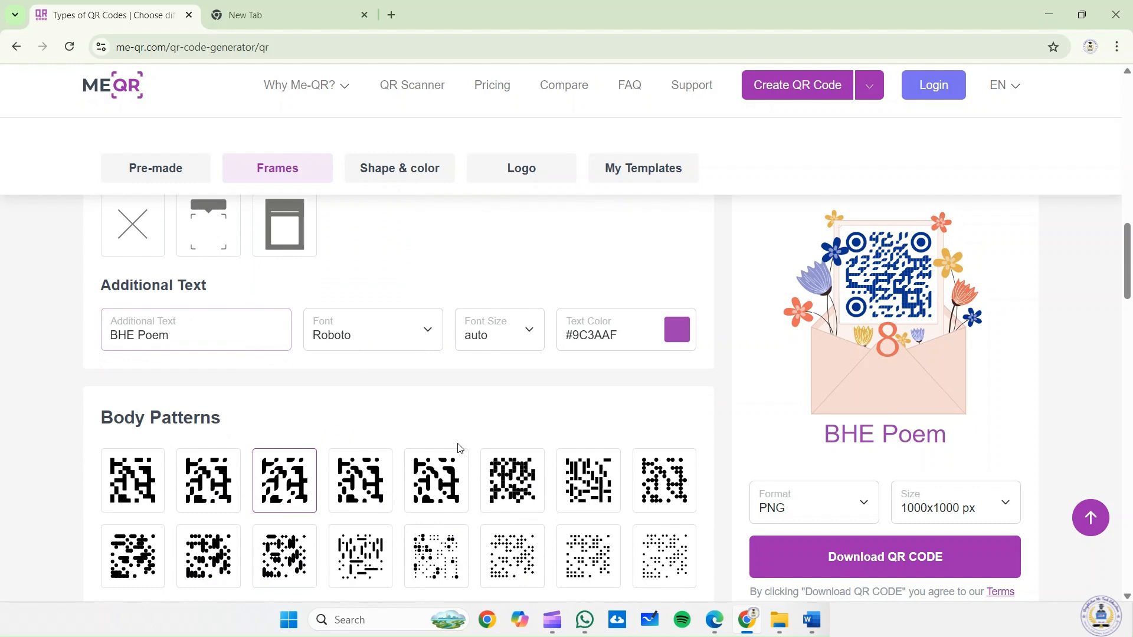
pyautogui.click(678, 335)
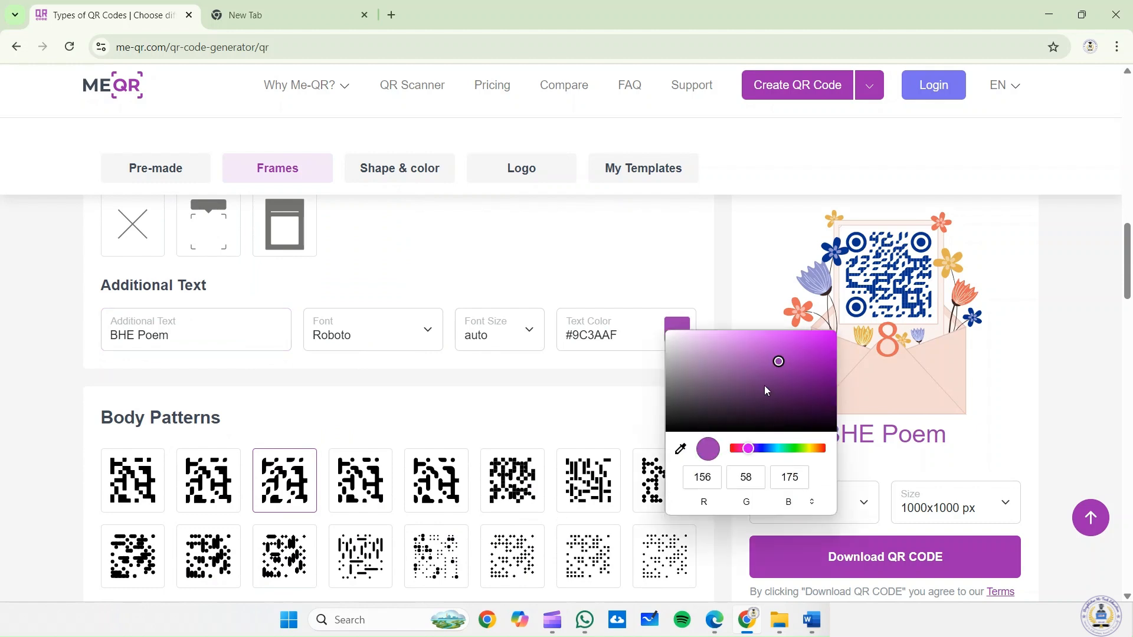
pyautogui.click(756, 417)
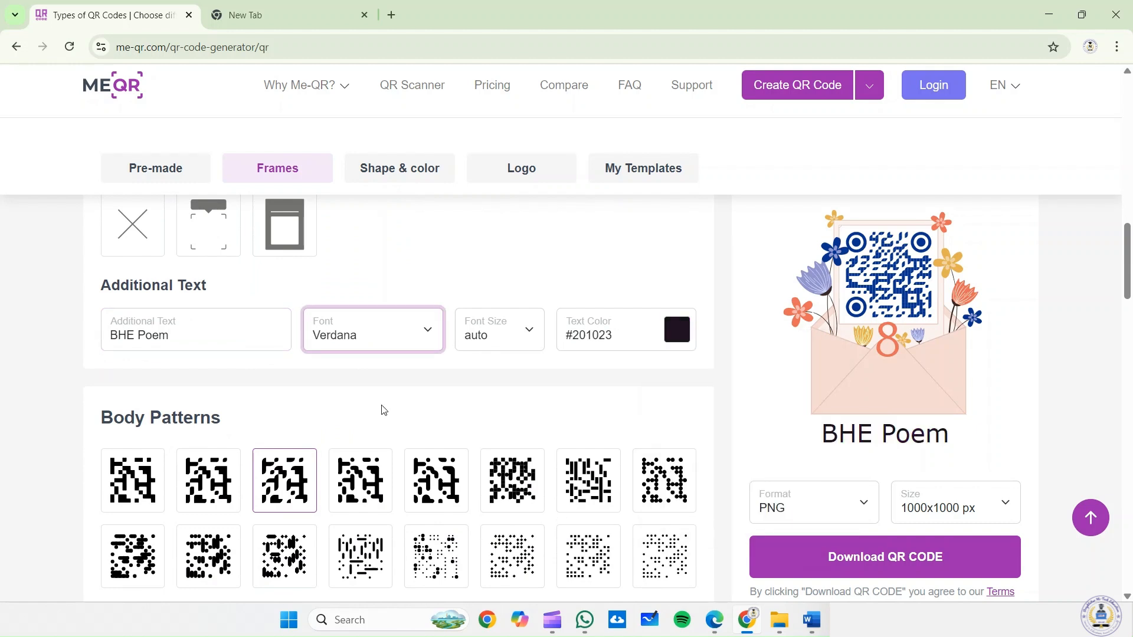
pyautogui.click(399, 339)
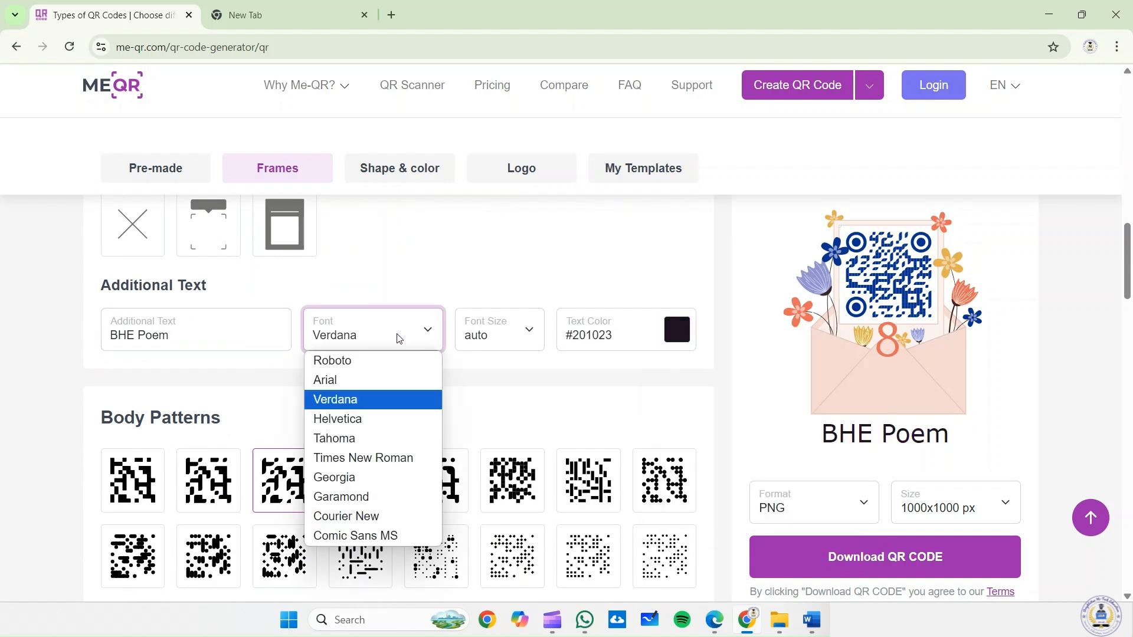
pyautogui.click(356, 438)
# Step: Try the YouTube logo in the QR code's center, and apply the green star from the full logotype collection
pyautogui.scroll(-6, 387, 405)
pyautogui.scroll(-5, 387, 405)
pyautogui.scroll(4, 388, 405)
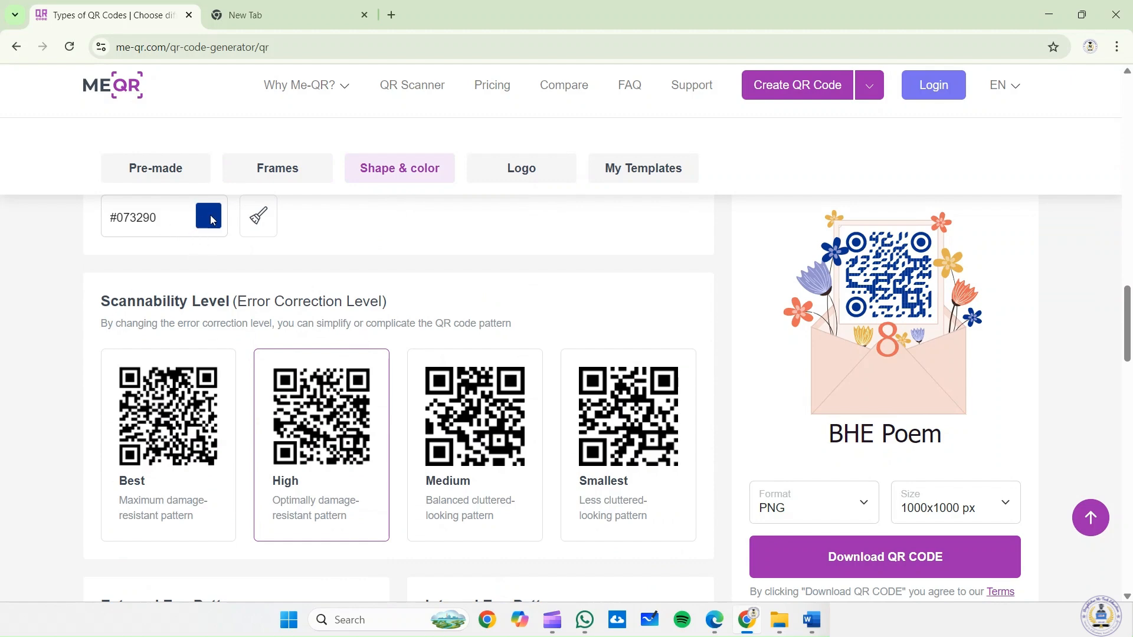
pyautogui.scroll(-12, 246, 295)
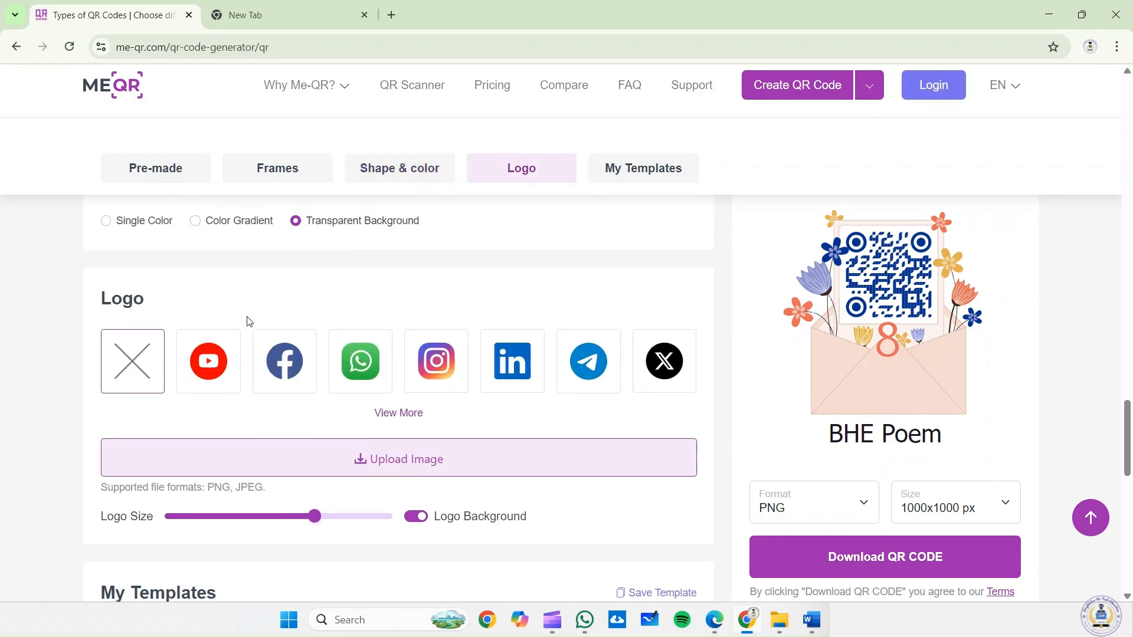
pyautogui.click(210, 369)
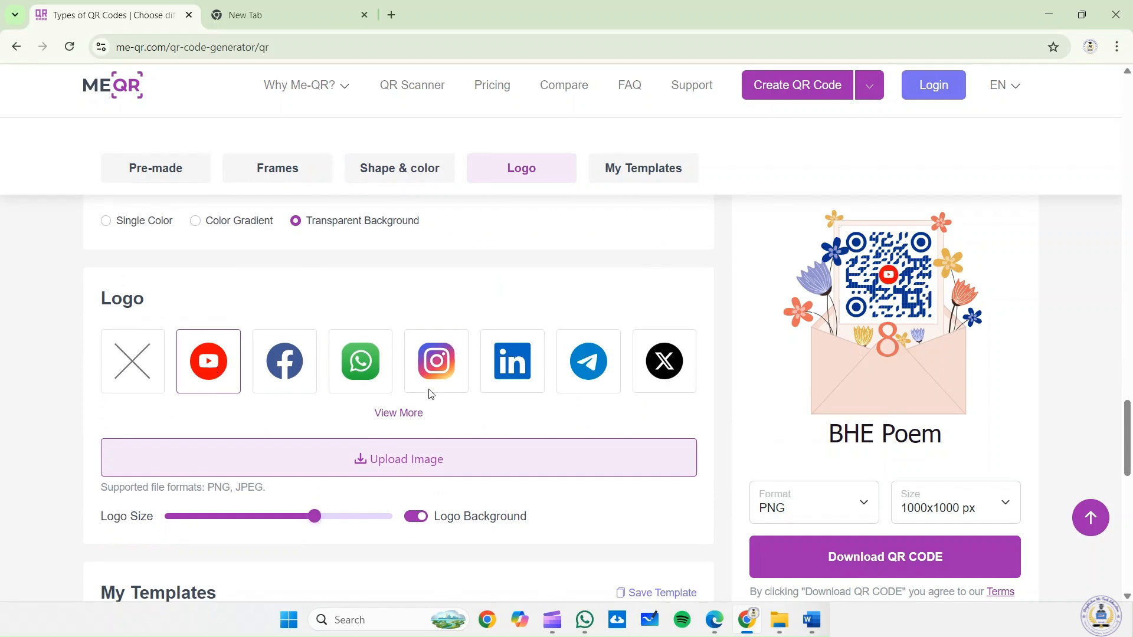
pyautogui.click(413, 410)
pyautogui.scroll(-3, 563, 354)
pyautogui.scroll(-1, 563, 354)
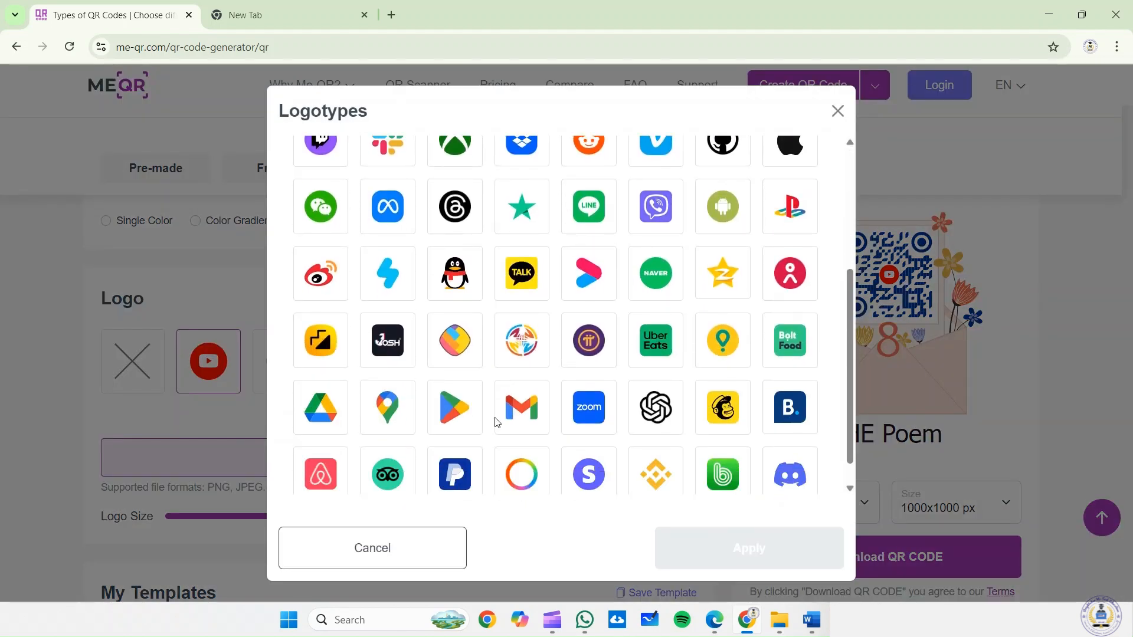
pyautogui.click(526, 217)
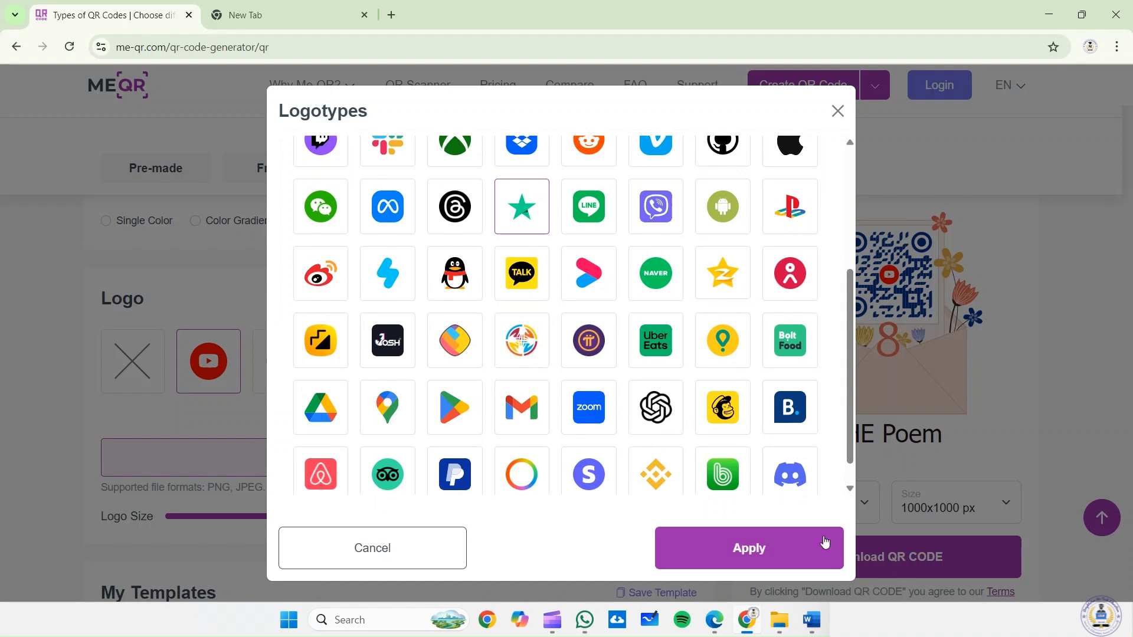
pyautogui.click(771, 551)
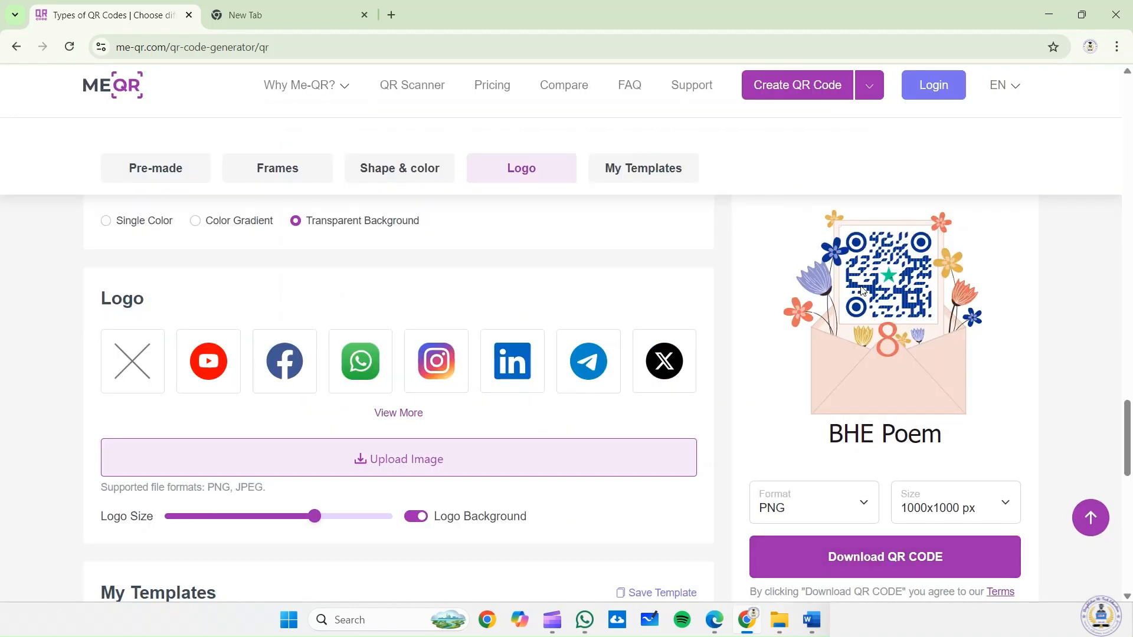
# Step: Download the poem QR code as a 1000x1000 px PNG, and view the saved image in a maximized window
pyautogui.scroll(-4, 728, 450)
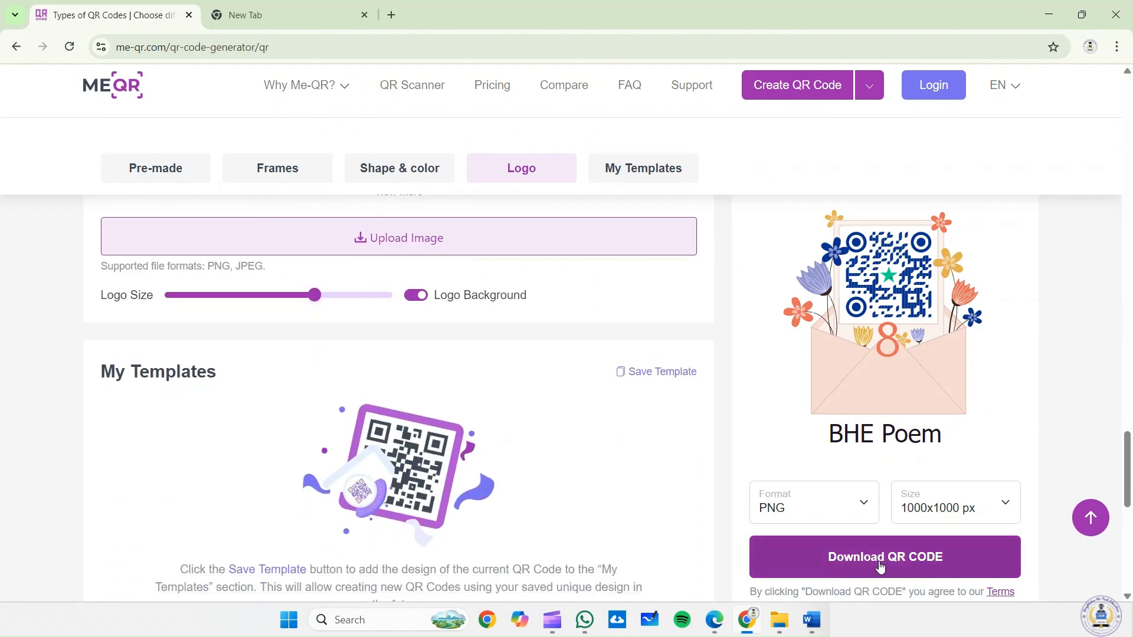
pyautogui.click(886, 559)
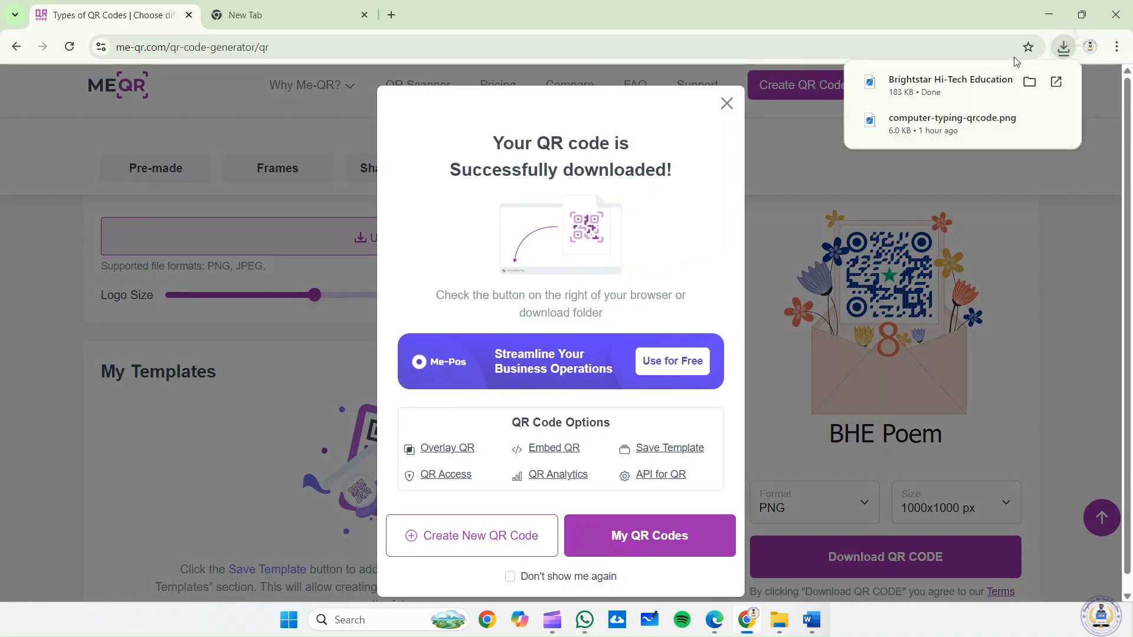
pyautogui.click(979, 93)
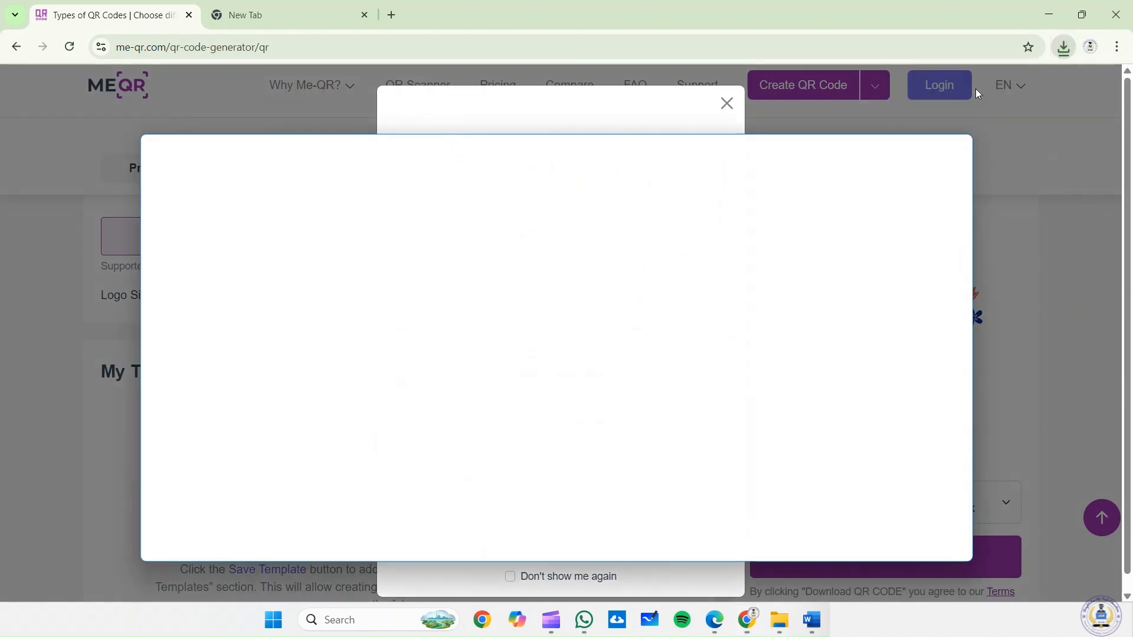
pyautogui.click(923, 150)
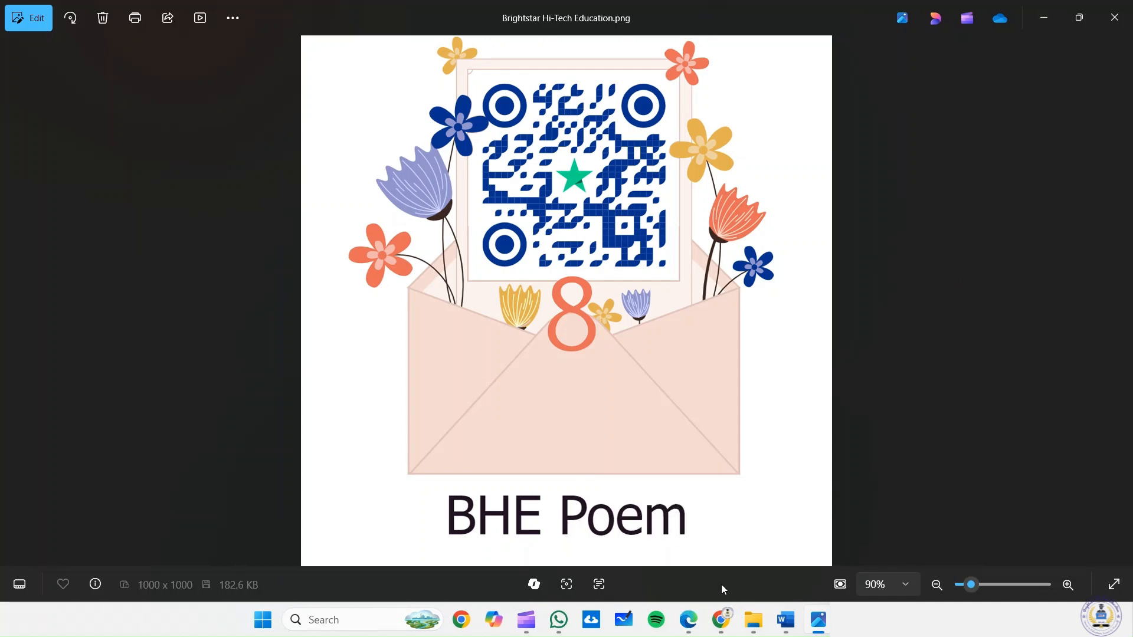
# Step: Run a Google Lens image search in a new browser tab with Brightstar Hi-Tech Education.png from the Downloads folder
pyautogui.click(721, 620)
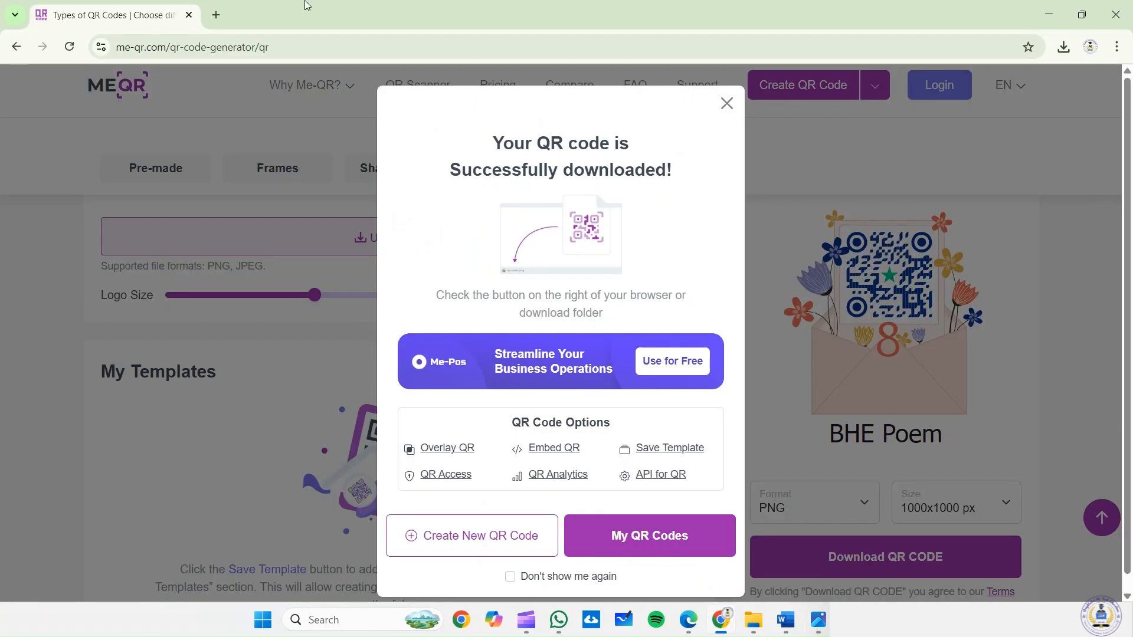
pyautogui.click(216, 14)
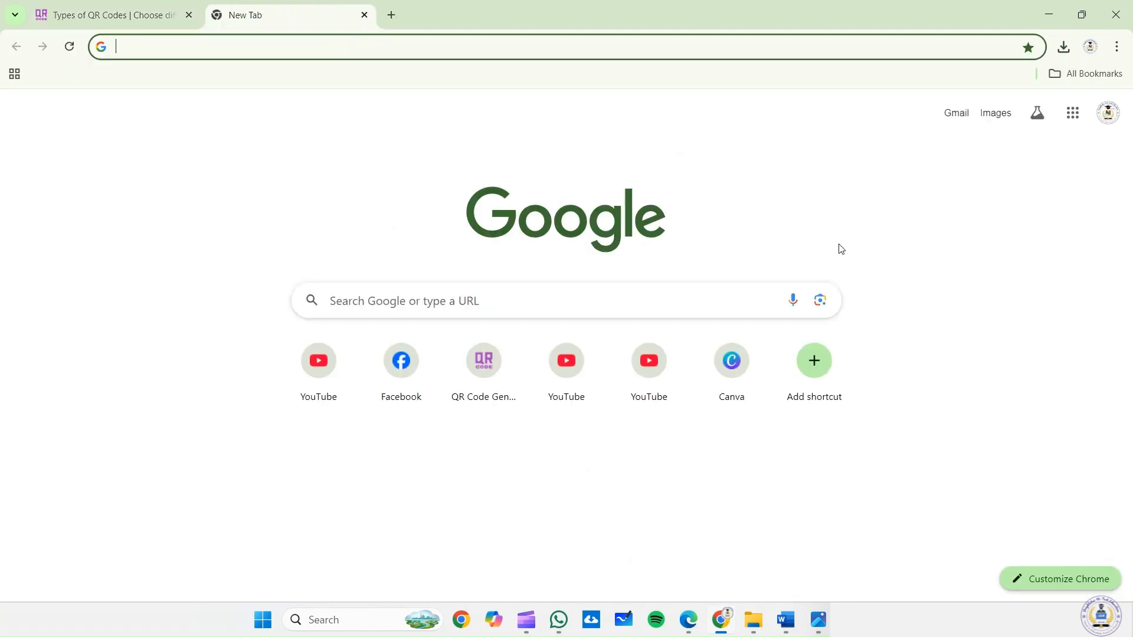
pyautogui.click(819, 300)
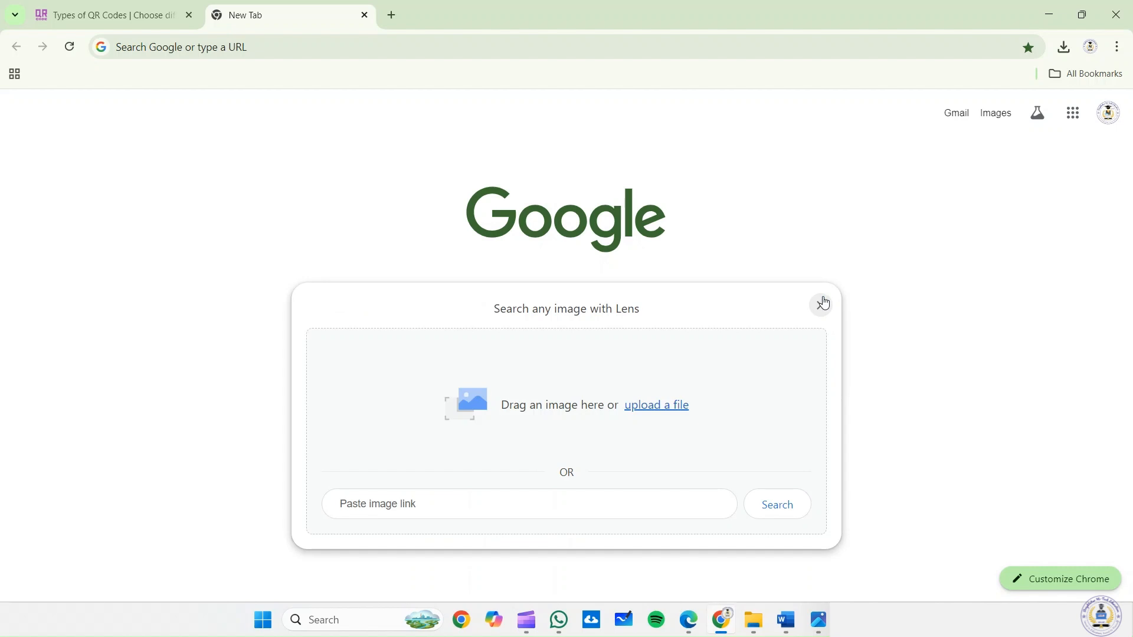
pyautogui.click(656, 406)
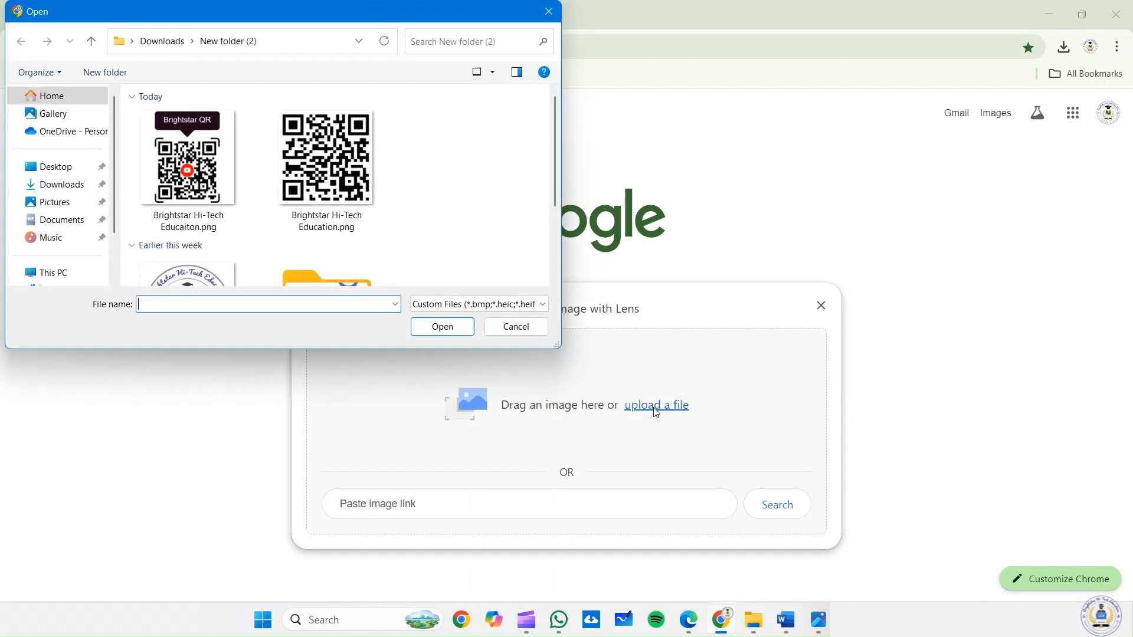
pyautogui.click(55, 186)
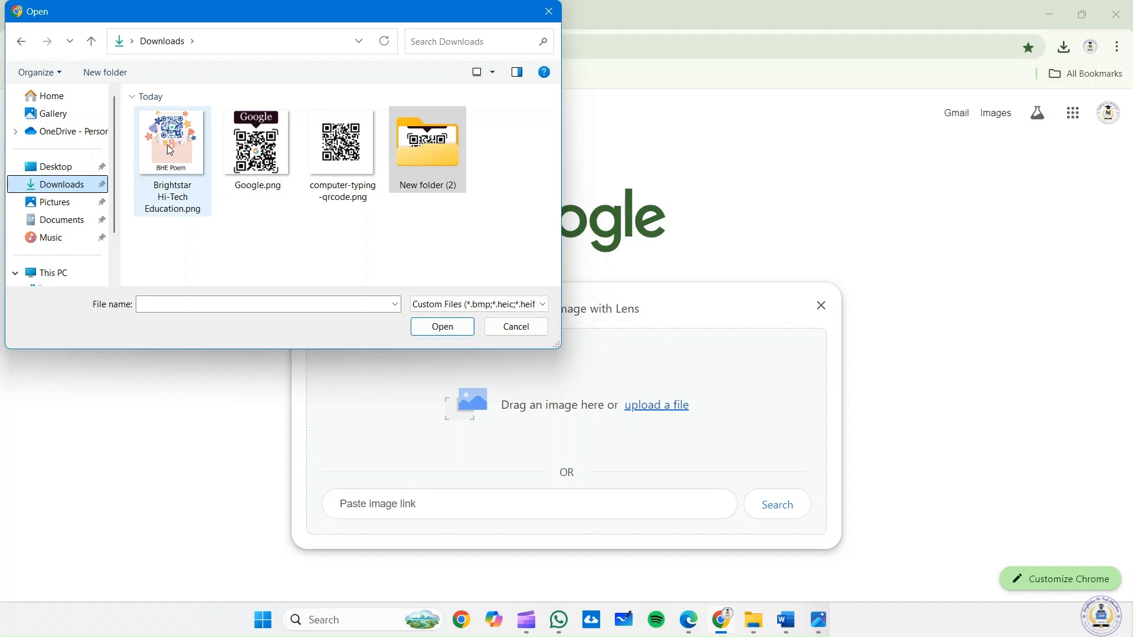
pyautogui.doubleClick(170, 144)
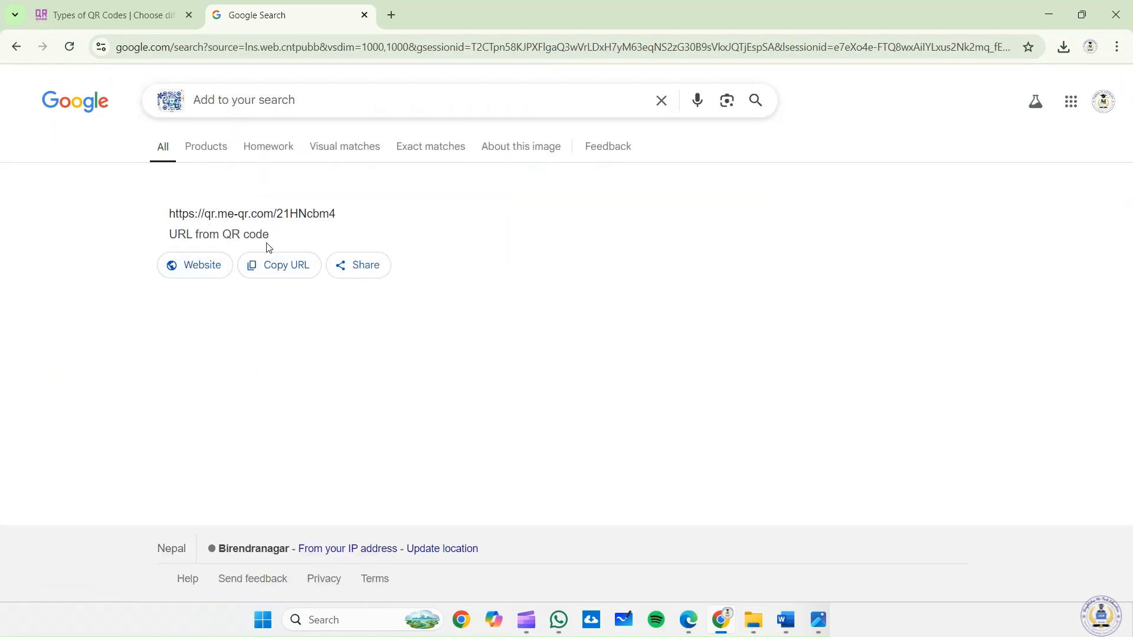
# Step: Open the website decoded from the QR code, read through the poem page, and close that tab
pyautogui.click(202, 272)
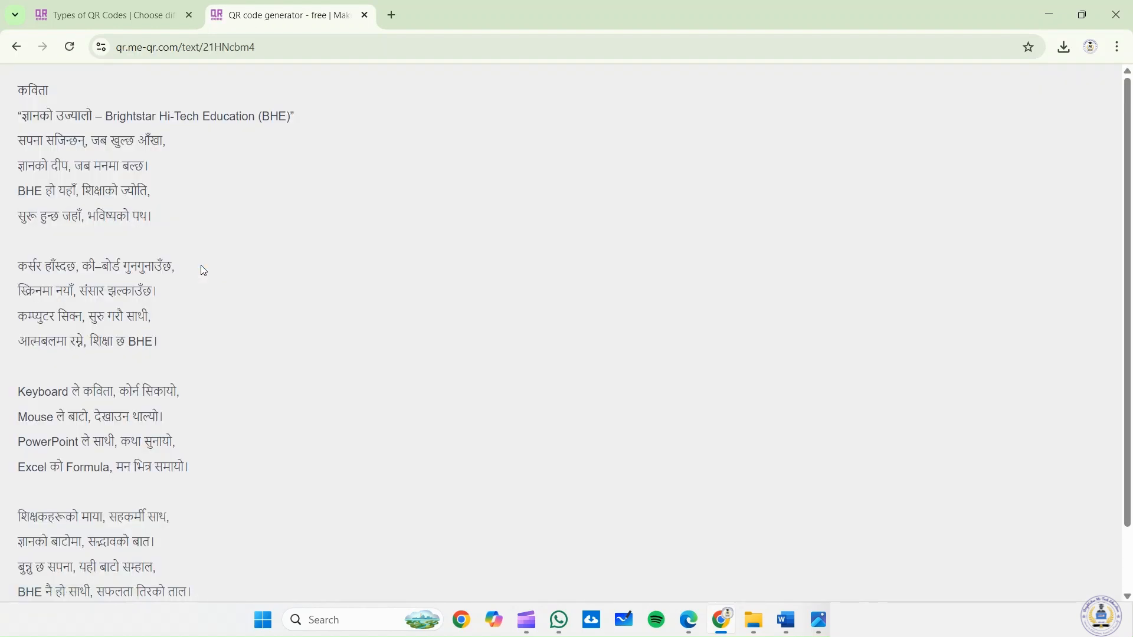
pyautogui.scroll(-1, 204, 270)
pyautogui.scroll(1, 204, 270)
pyautogui.scroll(-1, 204, 270)
pyautogui.scroll(-1, 203, 270)
pyautogui.scroll(1, 203, 270)
pyautogui.scroll(-1, 203, 270)
pyautogui.click(364, 15)
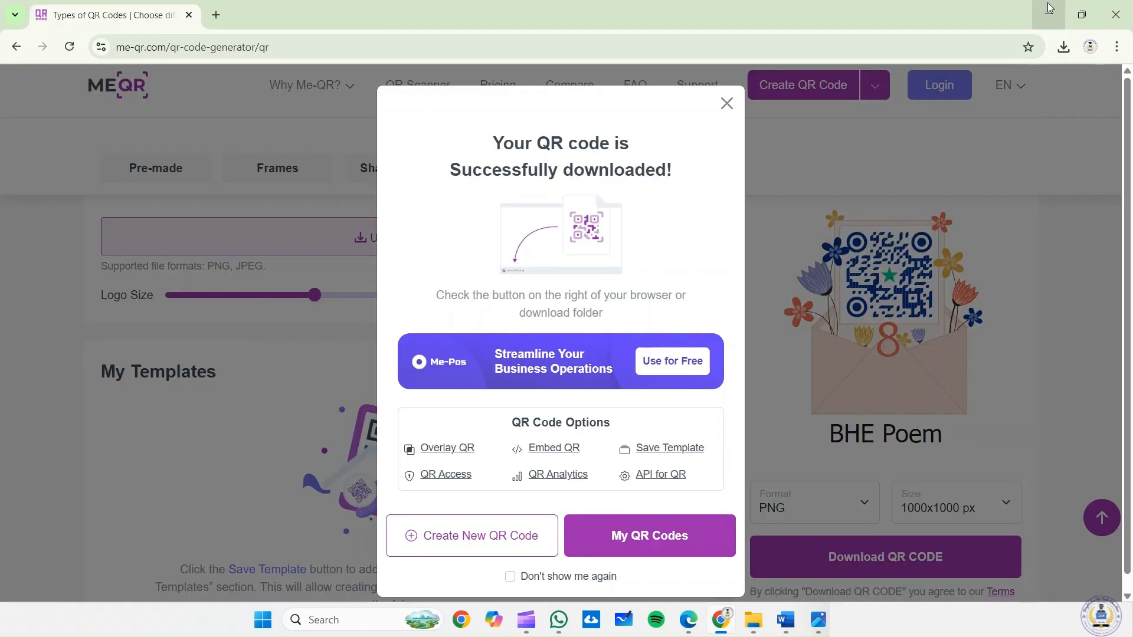
# Step: Dismiss the download message, return to the list of QR code types, and start a new Phone Call QR code
pyautogui.click(726, 103)
pyautogui.click(278, 183)
pyautogui.scroll(12, 259, 293)
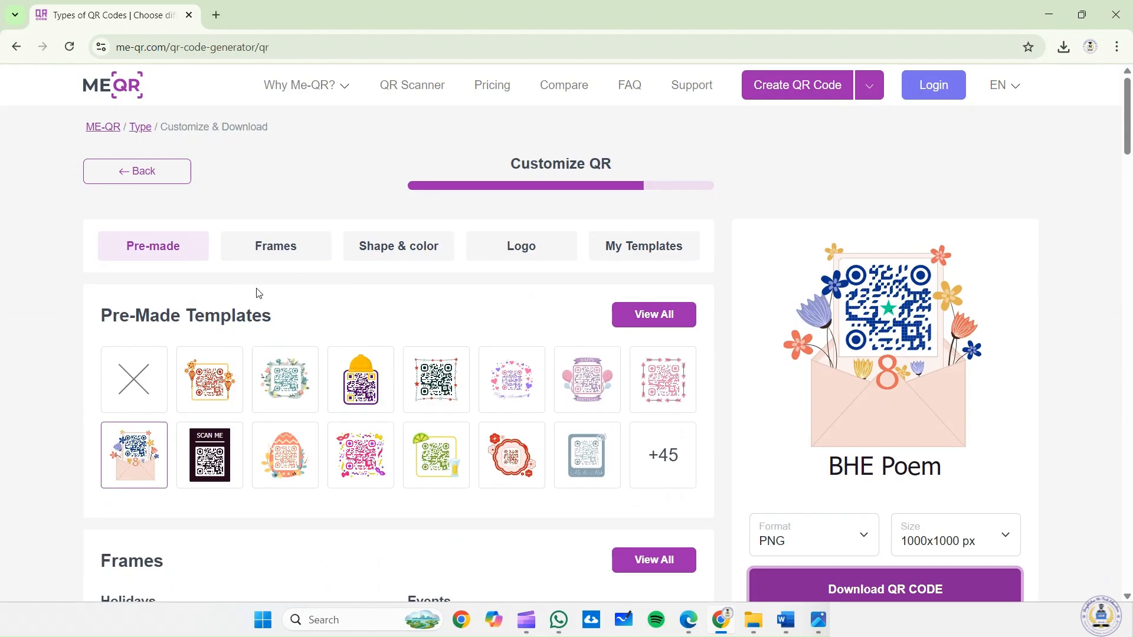
pyautogui.click(154, 172)
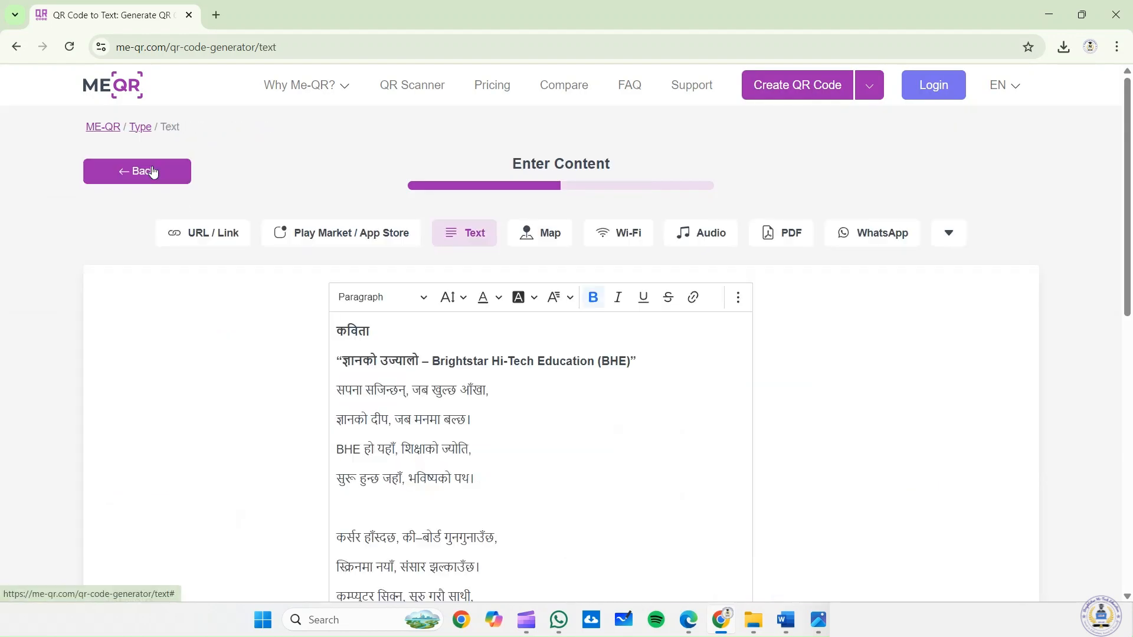
pyautogui.click(141, 127)
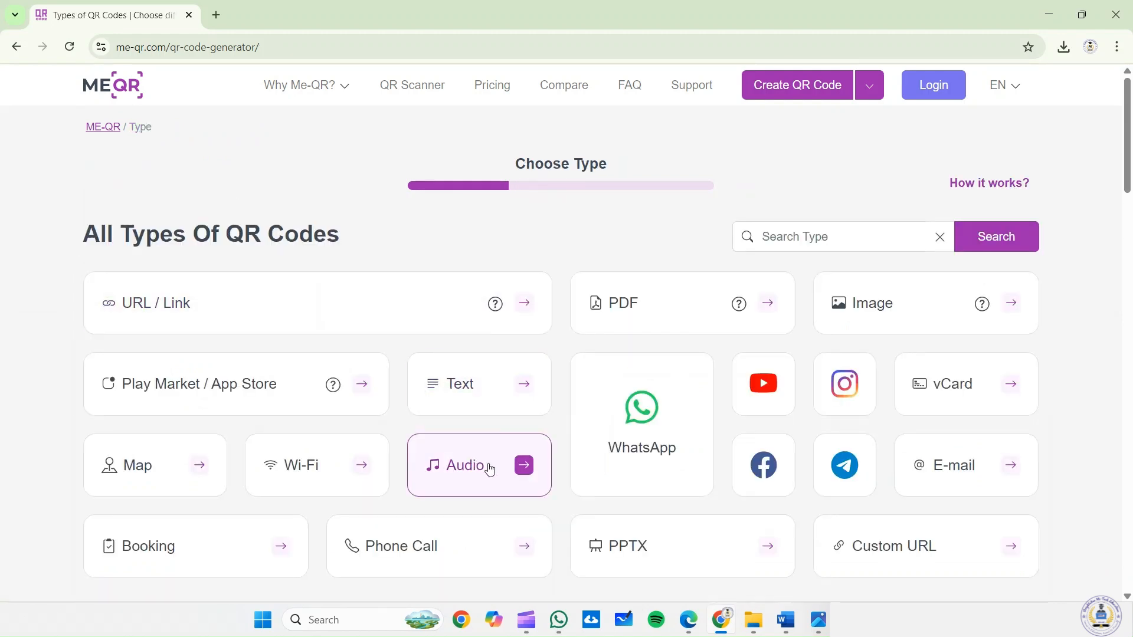
pyautogui.scroll(-1, 488, 467)
pyautogui.scroll(-1, 490, 468)
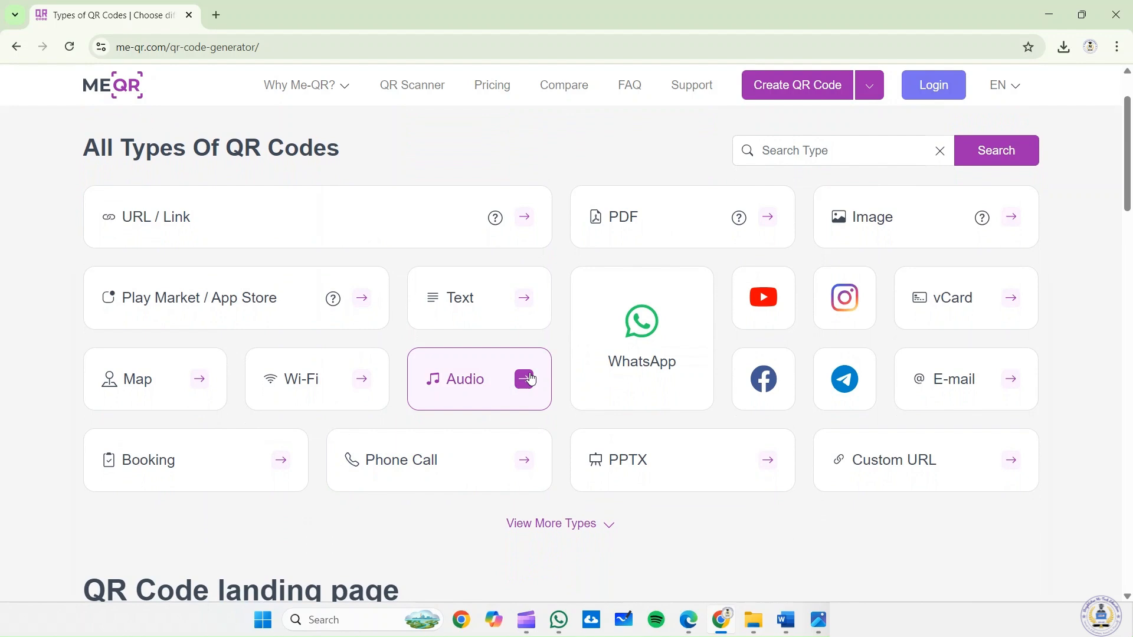
pyautogui.click(397, 463)
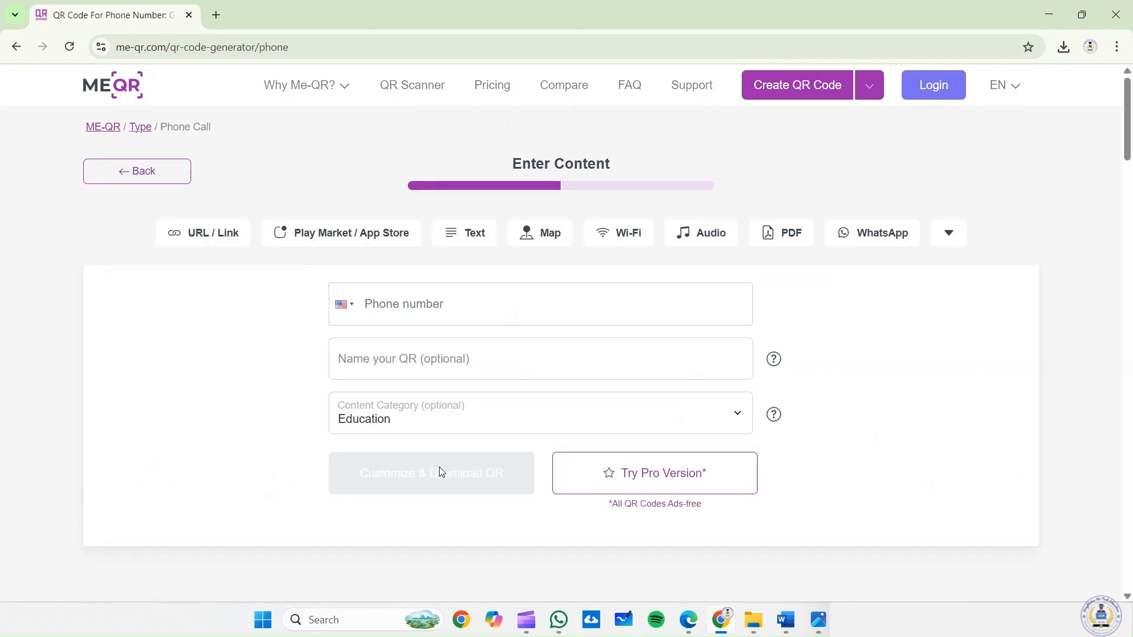
# Step: Set the country code to Nepal (+977) and enter the contact's phone number
pyautogui.click(357, 311)
pyautogui.scroll(15, 386, 444)
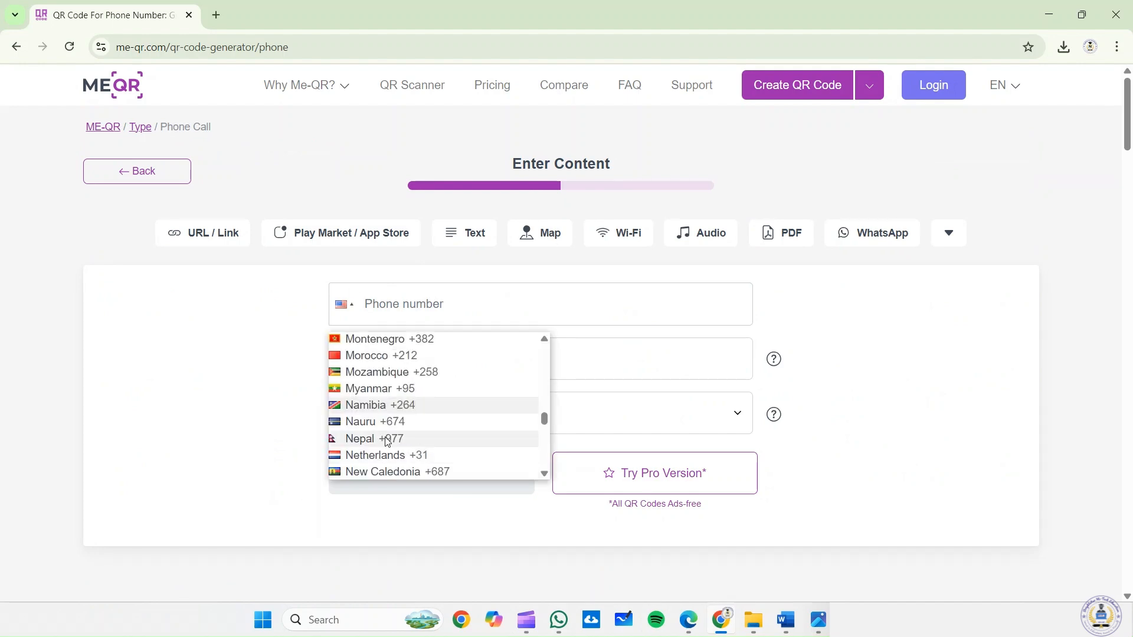
pyautogui.click(386, 441)
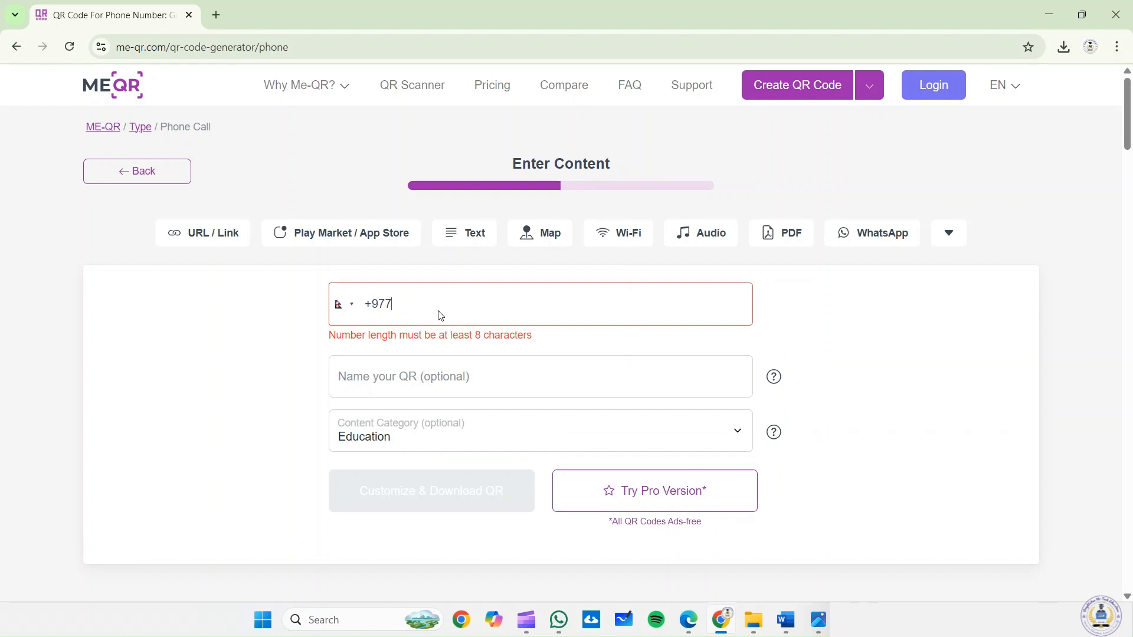
pyautogui.hotkey('ctrl', 'v')
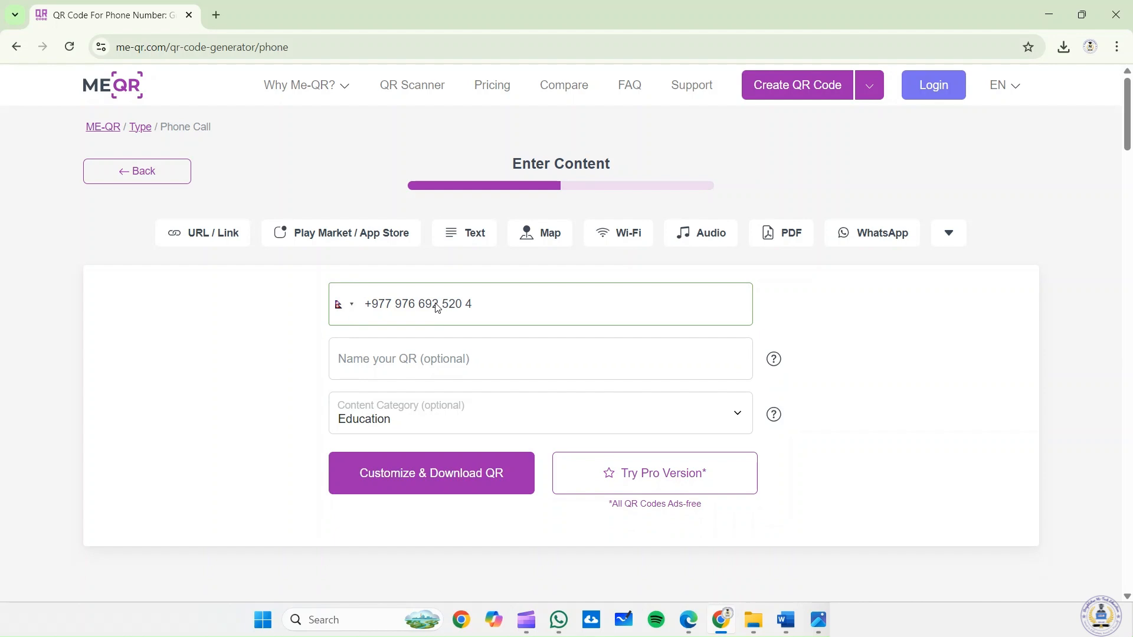
# Step: Name the phone QR code Brightstar Hi-Tech Education and continue to its customization
pyautogui.click(456, 370)
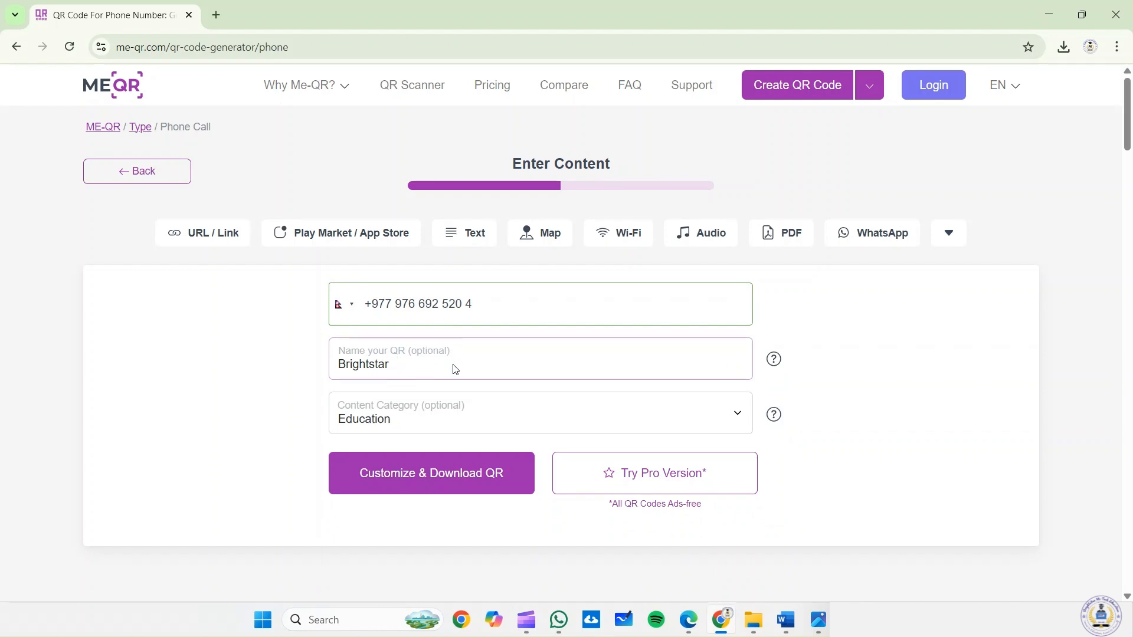
pyautogui.write('Brightstar Hi-Tech Educatioo')
pyautogui.press('Left')
pyautogui.press('BackSpace')
pyautogui.click(416, 477)
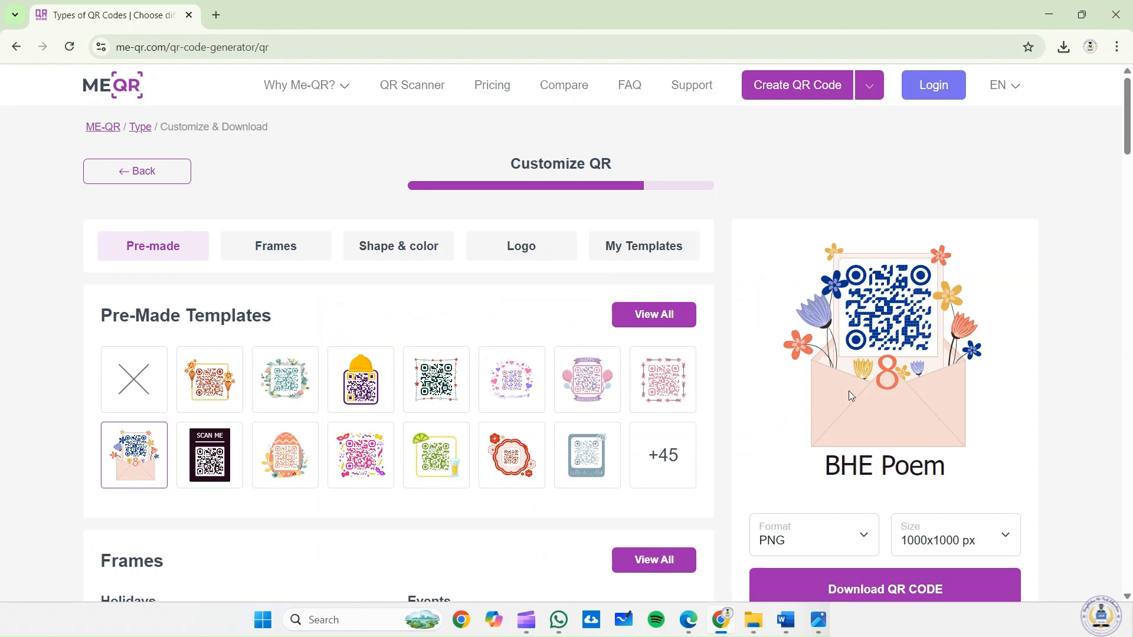
# Step: Apply the dark SCAN ME pre-made template to the phone QR code and look over the remaining design options
pyautogui.scroll(-1, 848, 391)
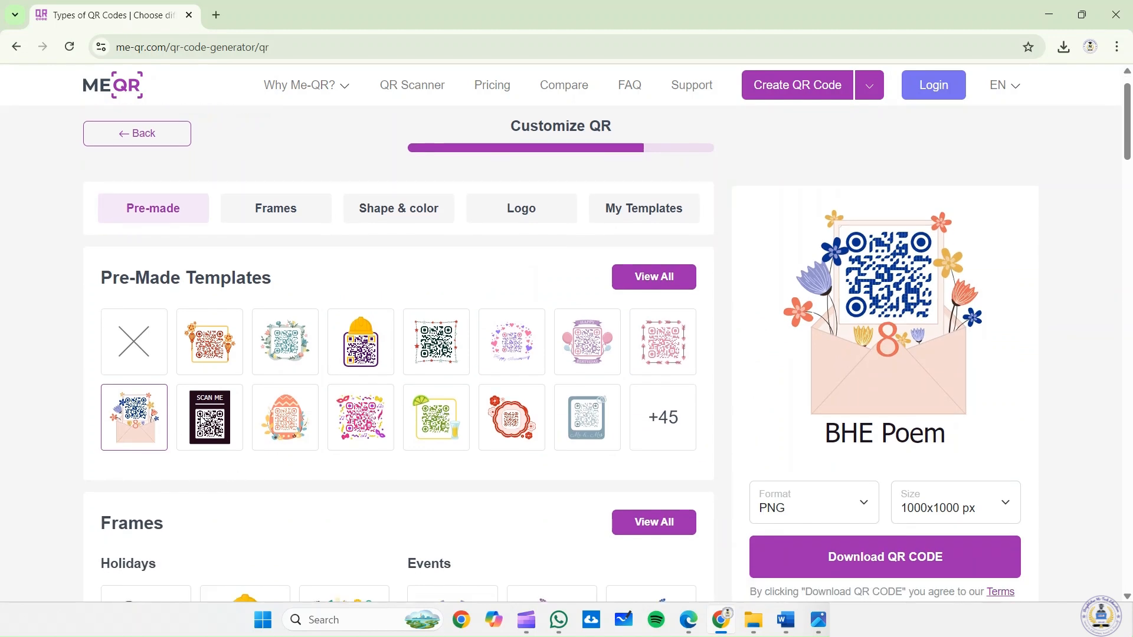
pyautogui.click(203, 421)
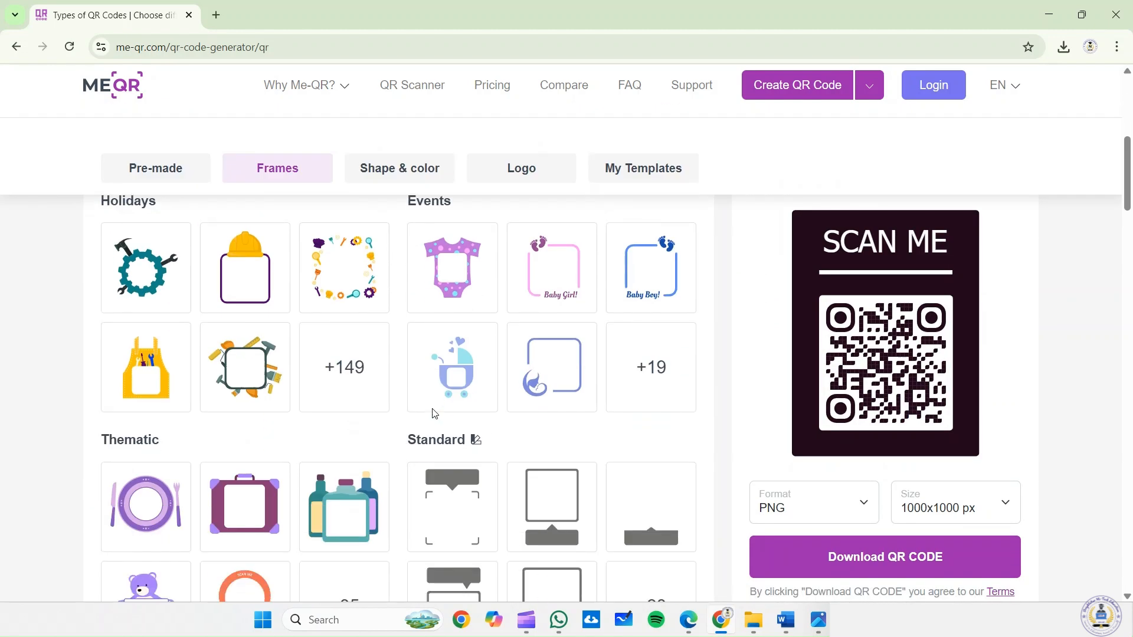
pyautogui.scroll(-15, 435, 413)
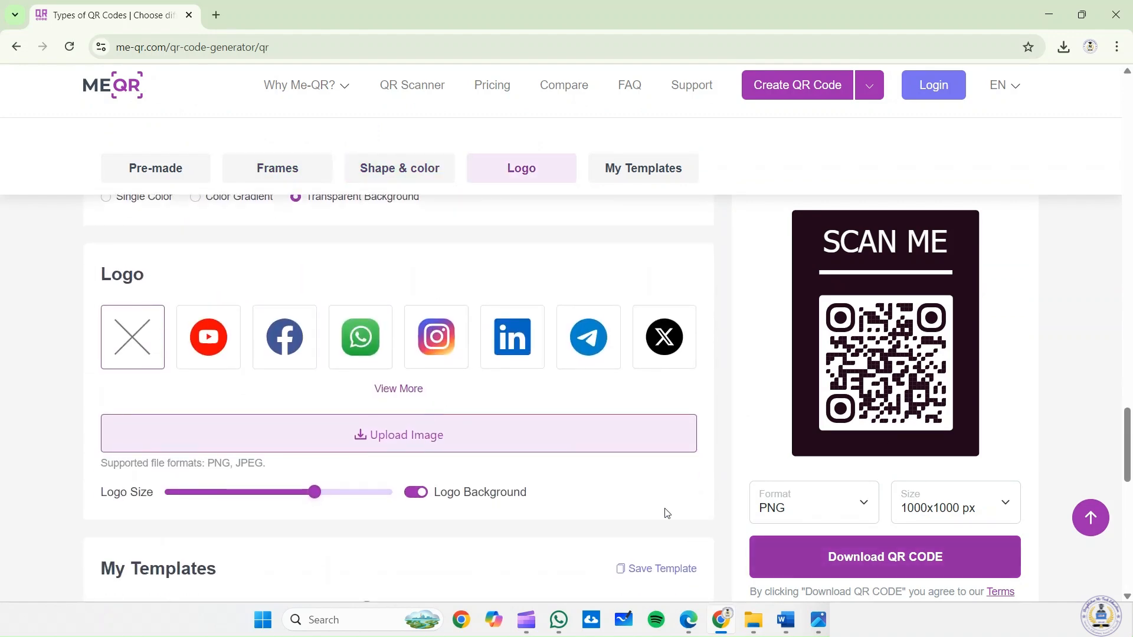
pyautogui.scroll(-1, 661, 493)
pyautogui.scroll(20, 661, 489)
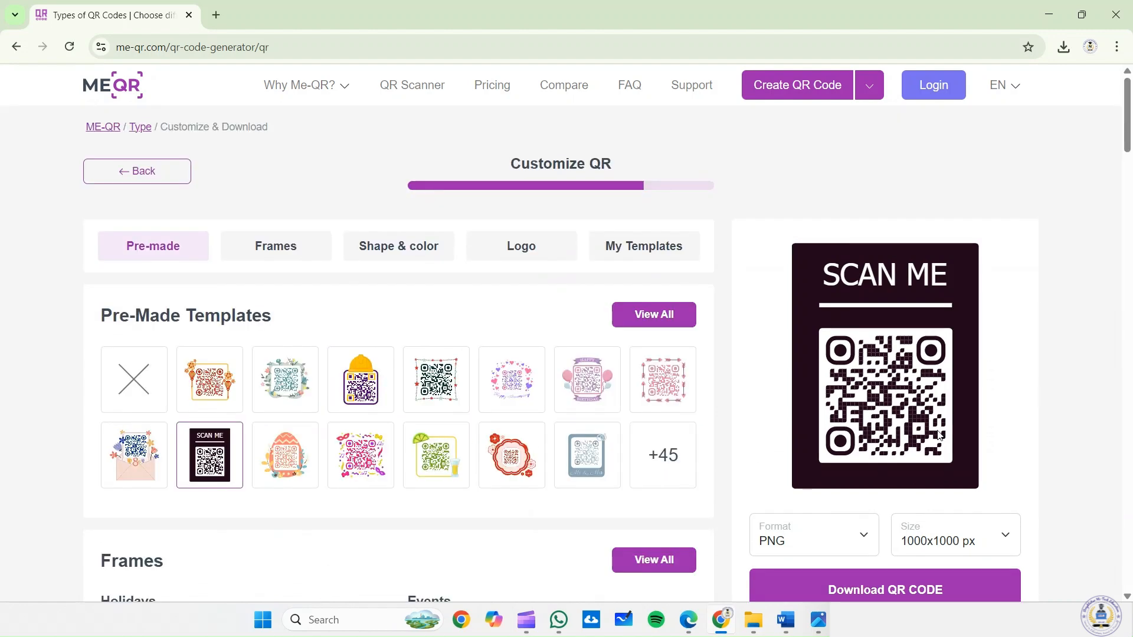
# Step: Replace the frame's additional text with BHE Contact
pyautogui.scroll(-10, 527, 423)
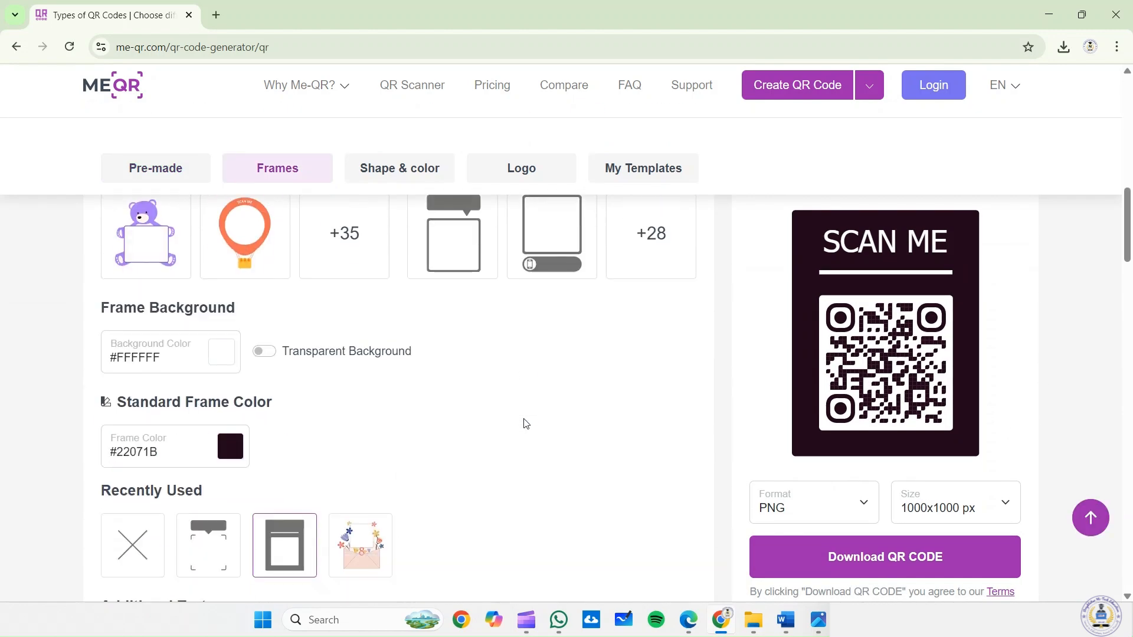
pyautogui.scroll(-2, 527, 424)
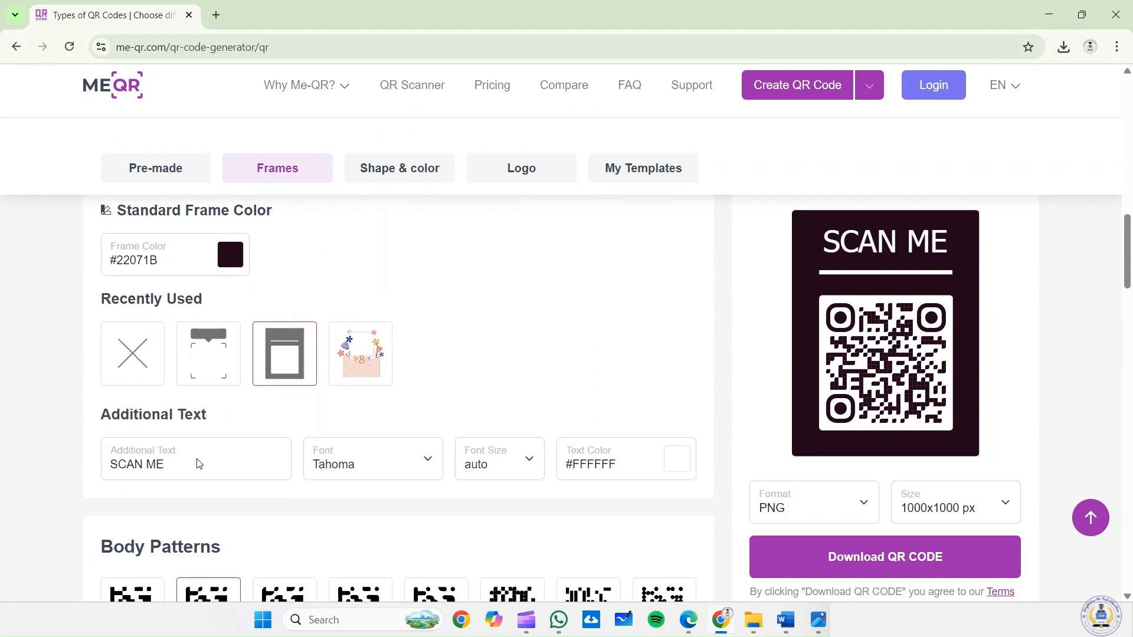
pyautogui.moveTo(175, 472); pyautogui.dragTo(88, 466)
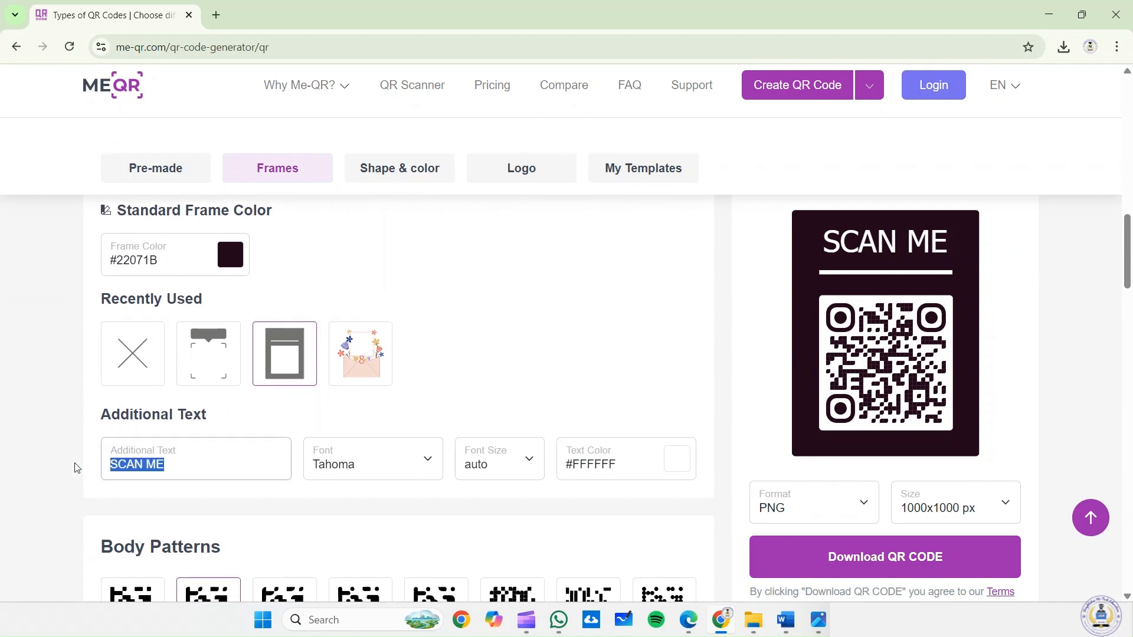
pyautogui.write('BHE Contact')
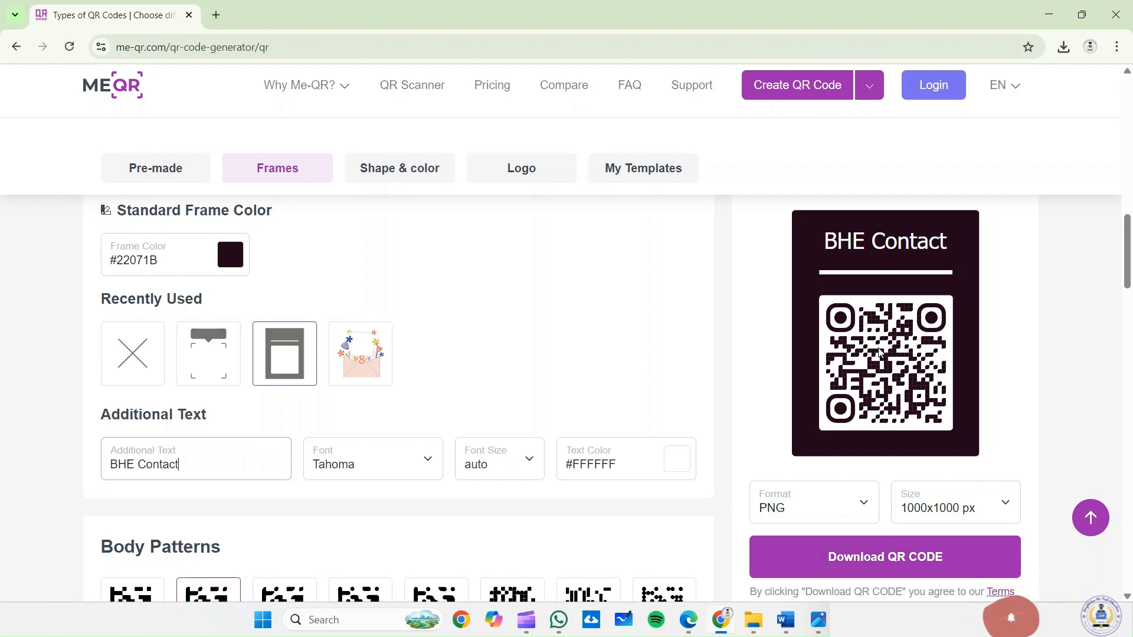
# Step: Try to upload a custom logo image, and log in to ME-QR with the first listed Google account
pyautogui.scroll(-18, 542, 464)
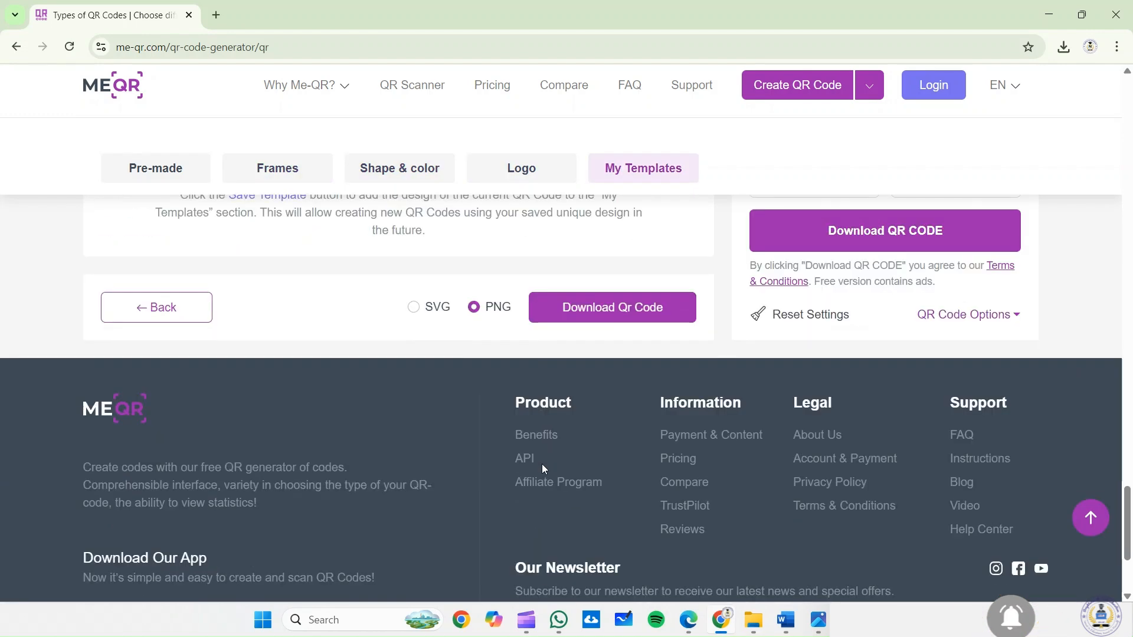
pyautogui.scroll(6, 542, 464)
pyautogui.scroll(-3, 544, 469)
pyautogui.scroll(7, 544, 470)
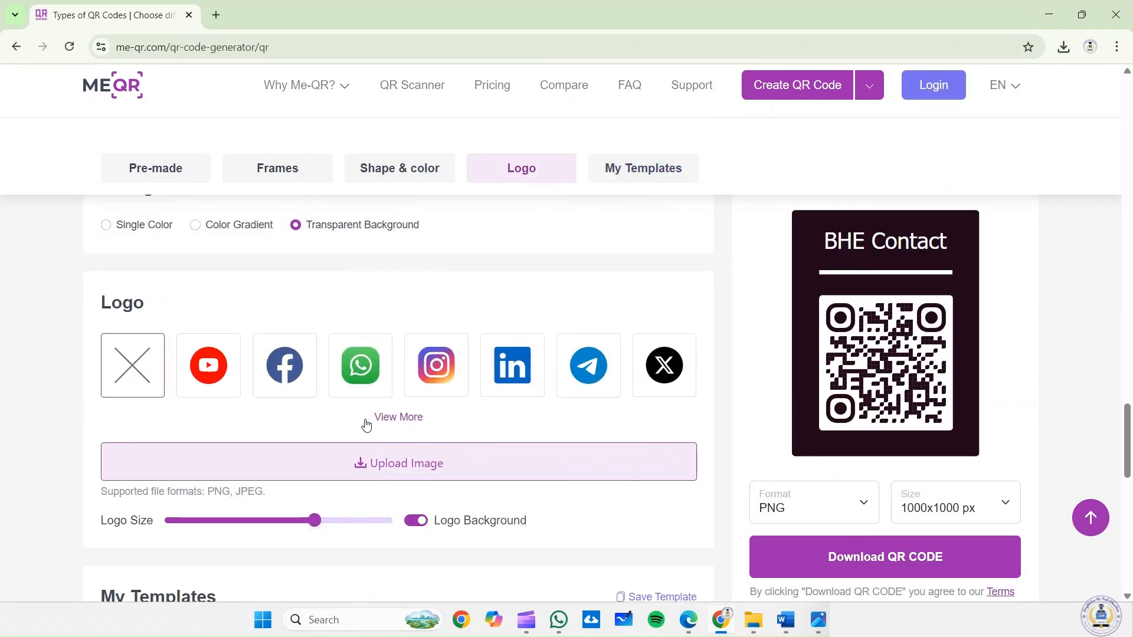
pyautogui.click(388, 467)
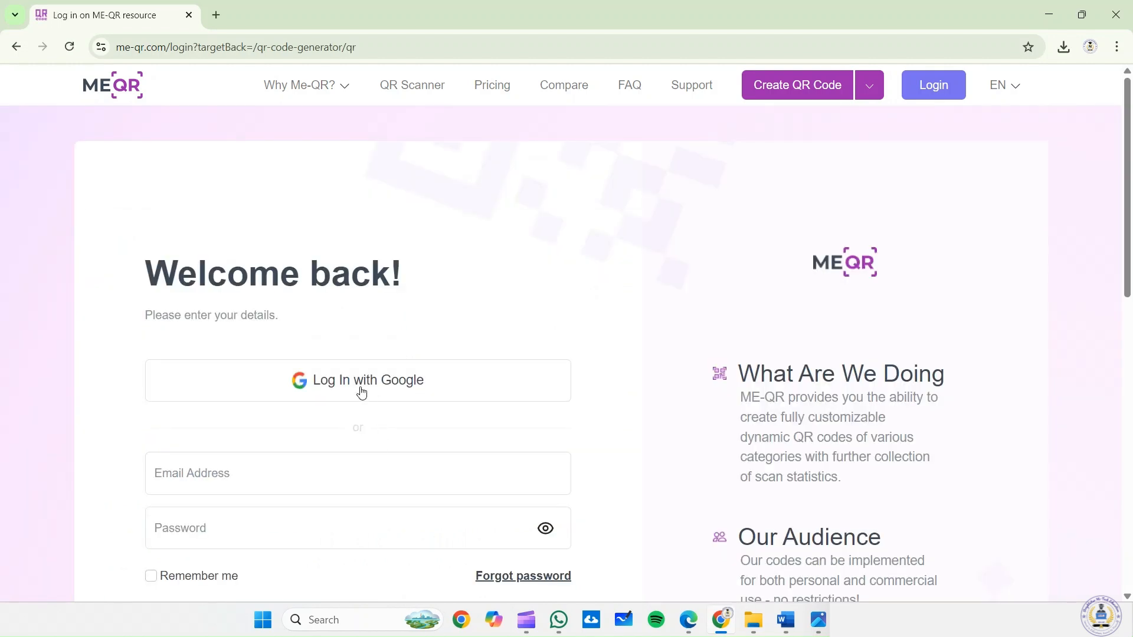
pyautogui.click(360, 390)
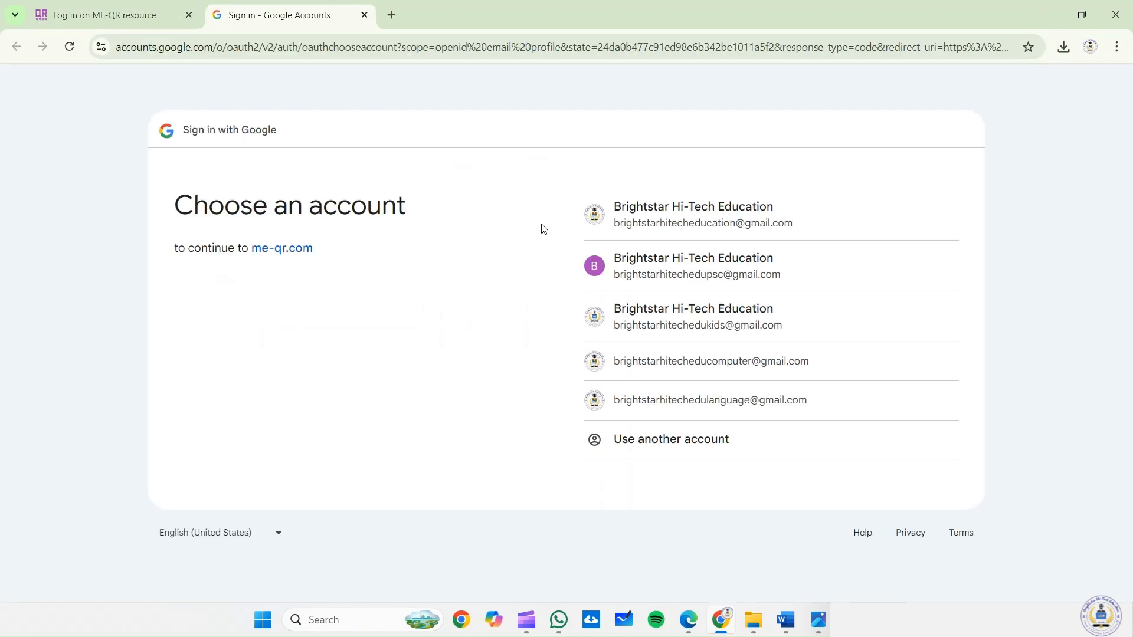
pyautogui.click(695, 229)
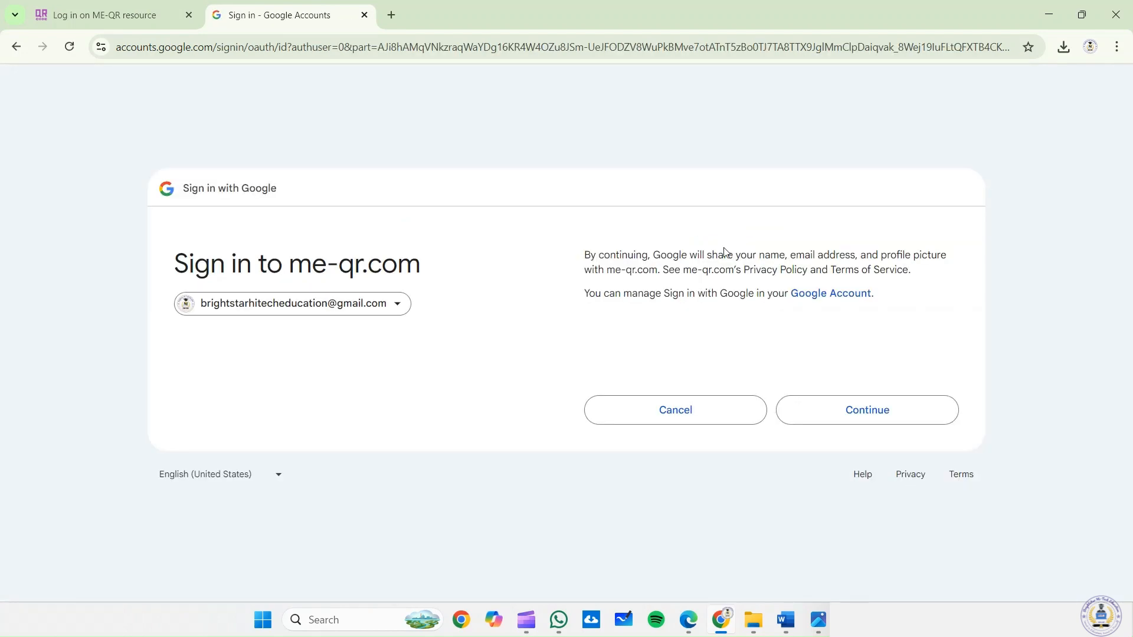
pyautogui.click(859, 417)
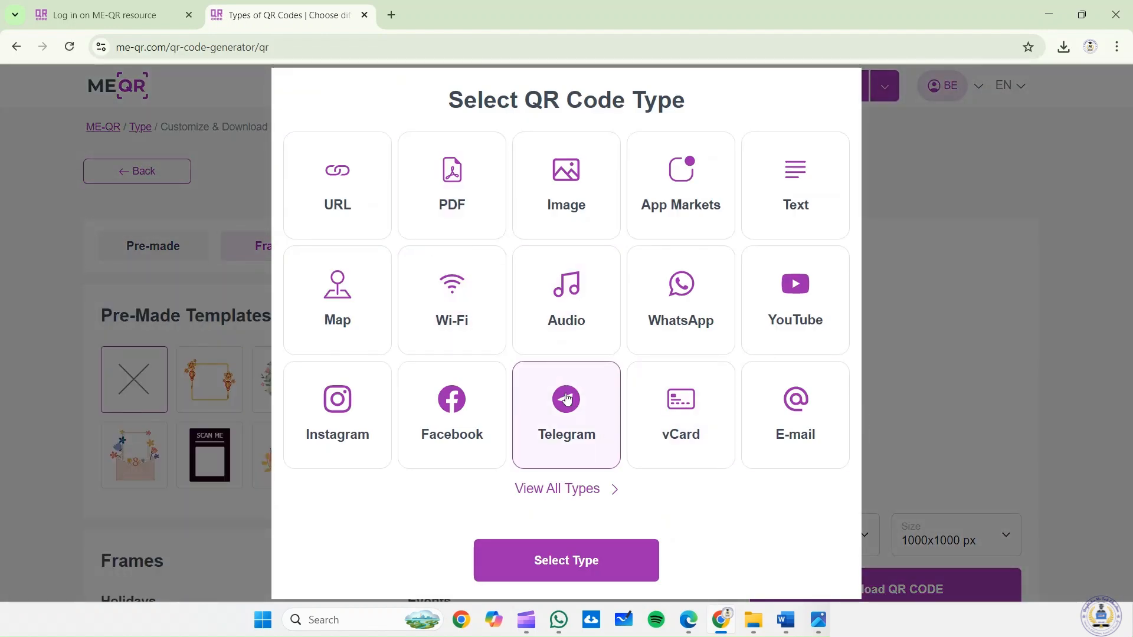
# Step: Open the full list of QR code types and check the account options
pyautogui.click(589, 494)
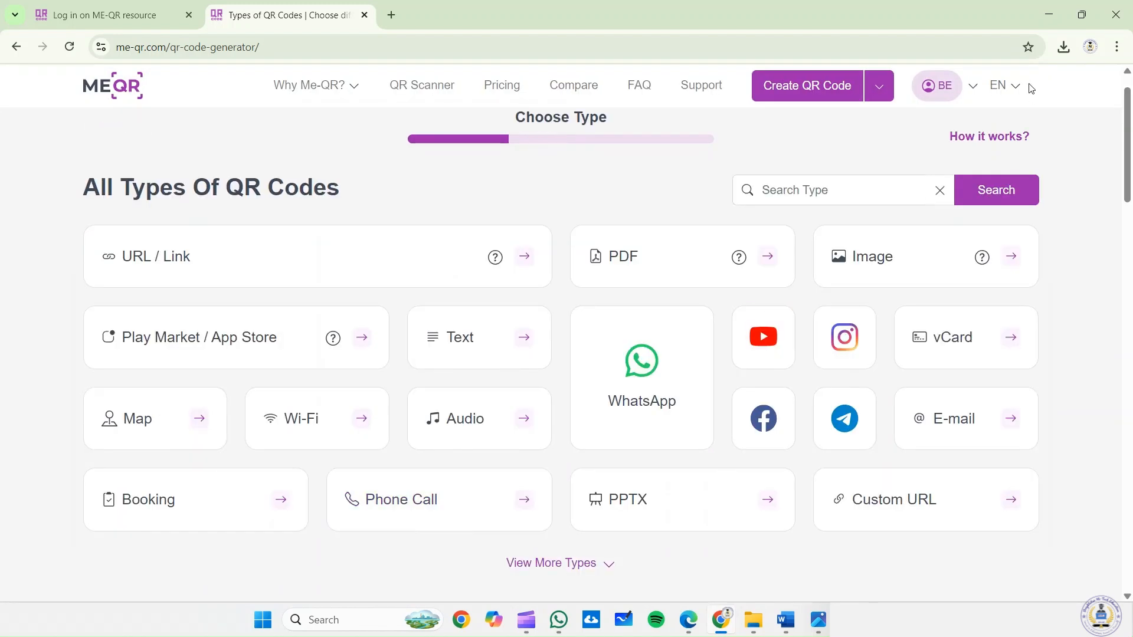
pyautogui.click(982, 88)
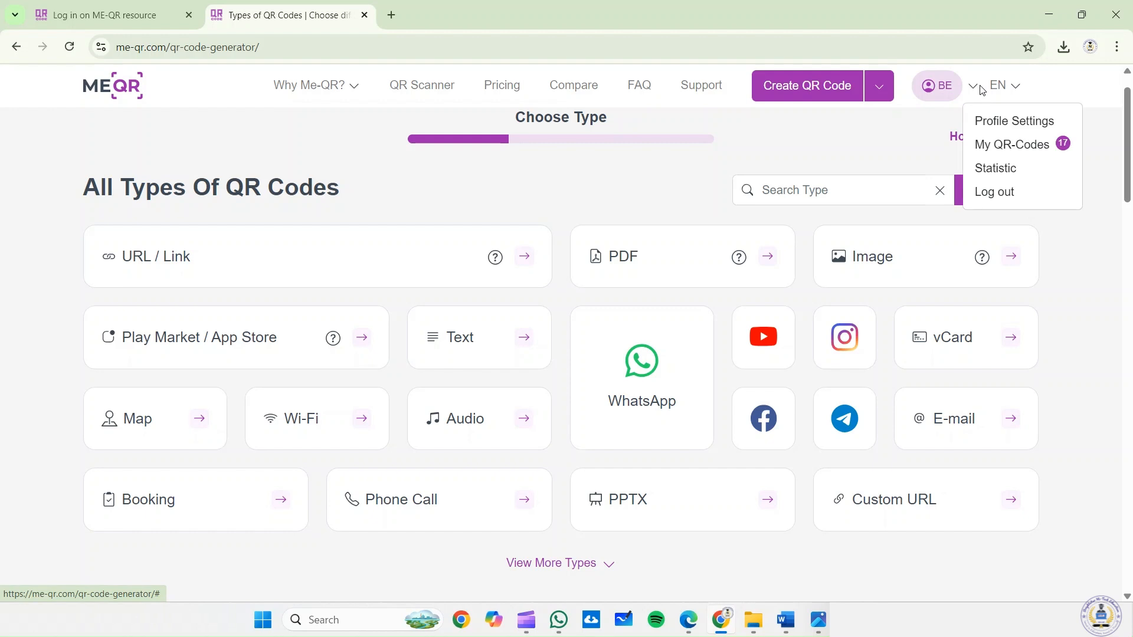
pyautogui.click(667, 179)
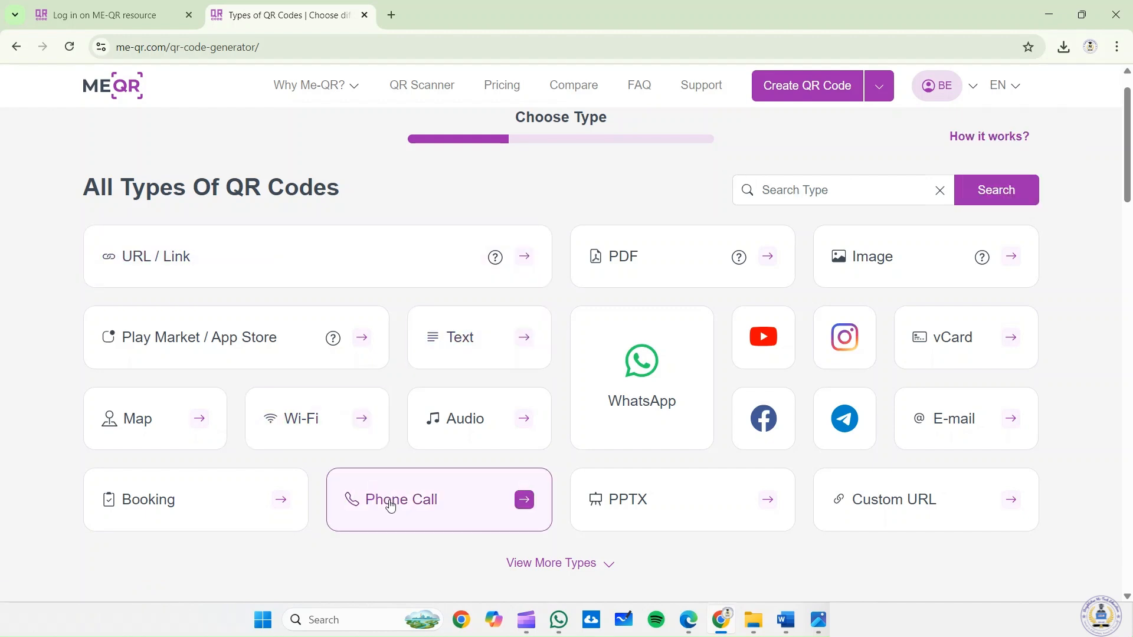
# Step: Create a phone call QR code with the contact's country code and phone number, named Brightstar Hi-Tech Education, and proceed to customization
pyautogui.click(423, 507)
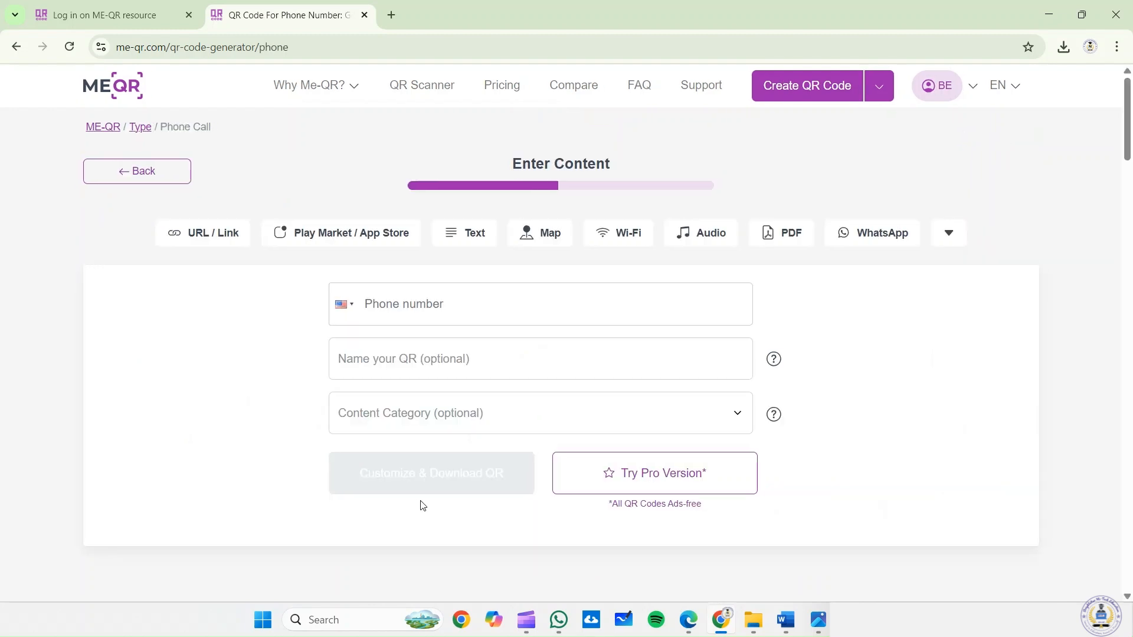
pyautogui.click(344, 305)
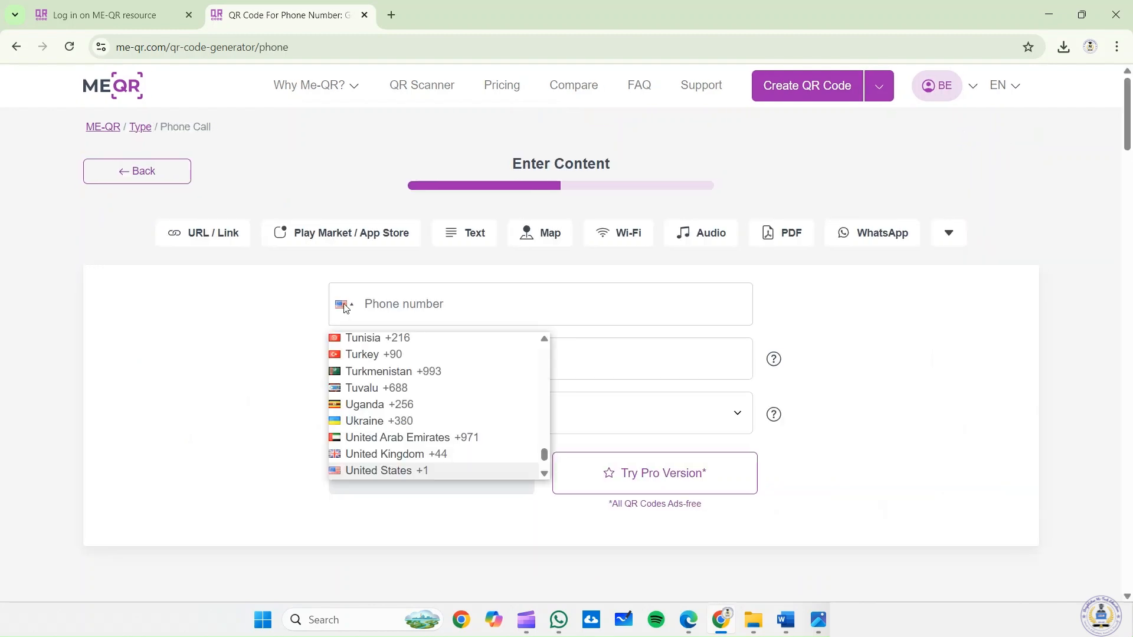
pyautogui.write('ne')
pyautogui.press('Return')
pyautogui.write('9768')
pyautogui.click(423, 377)
pyautogui.write('Brightstar Hi-Tech Education')
pyautogui.click(458, 472)
# Step: Apply the dark SCAN ME pre-made template and replace its frame text with BHE Contact
pyautogui.scroll(-8, 460, 367)
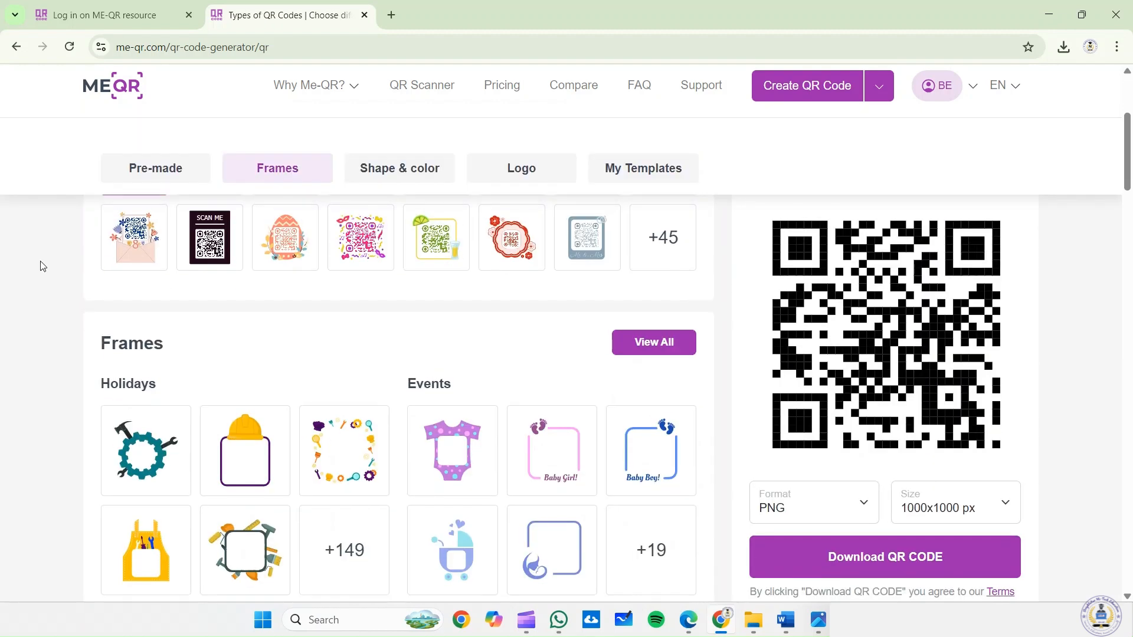
pyautogui.click(298, 376)
pyautogui.scroll(-2, 298, 376)
pyautogui.moveTo(172, 444); pyautogui.dragTo(68, 450)
pyautogui.write('BHE Contact')
# Step: Upload BHE Logo.jpg as a custom logo and place it in the centre of the QR code
pyautogui.scroll(-15, 414, 377)
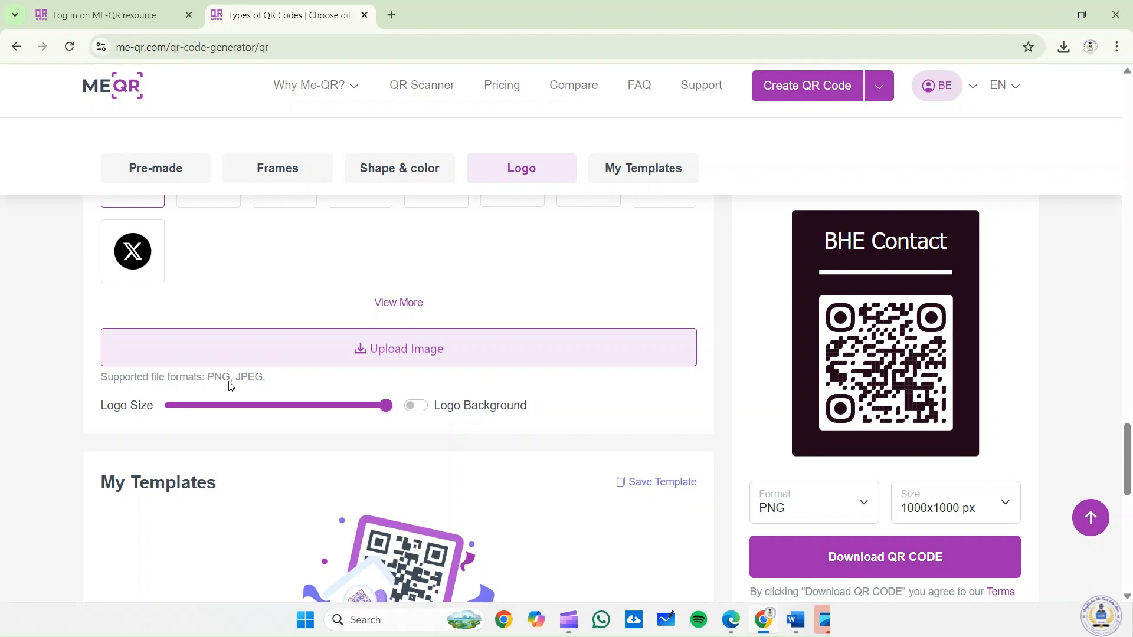
pyautogui.click(384, 343)
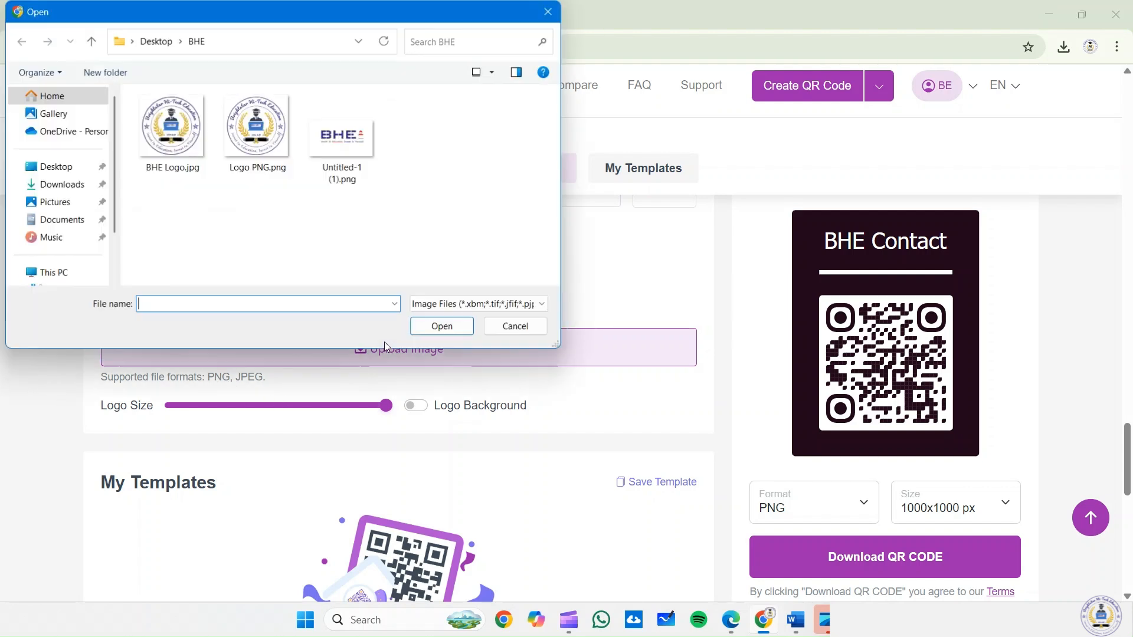
pyautogui.doubleClick(169, 151)
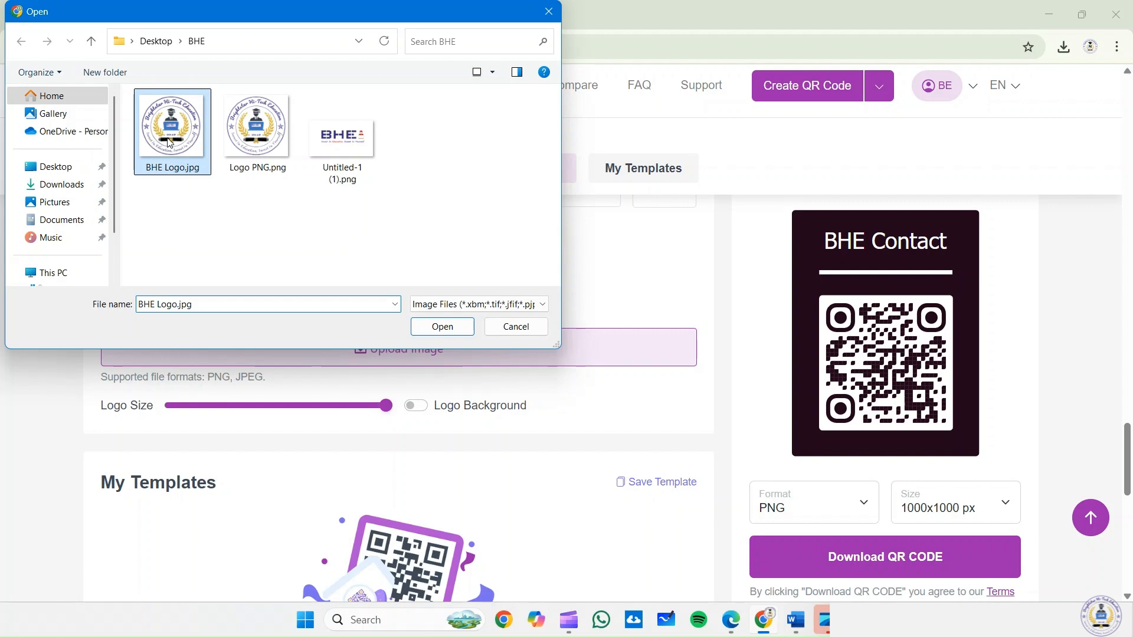
pyautogui.scroll(1, 397, 293)
pyautogui.click(222, 245)
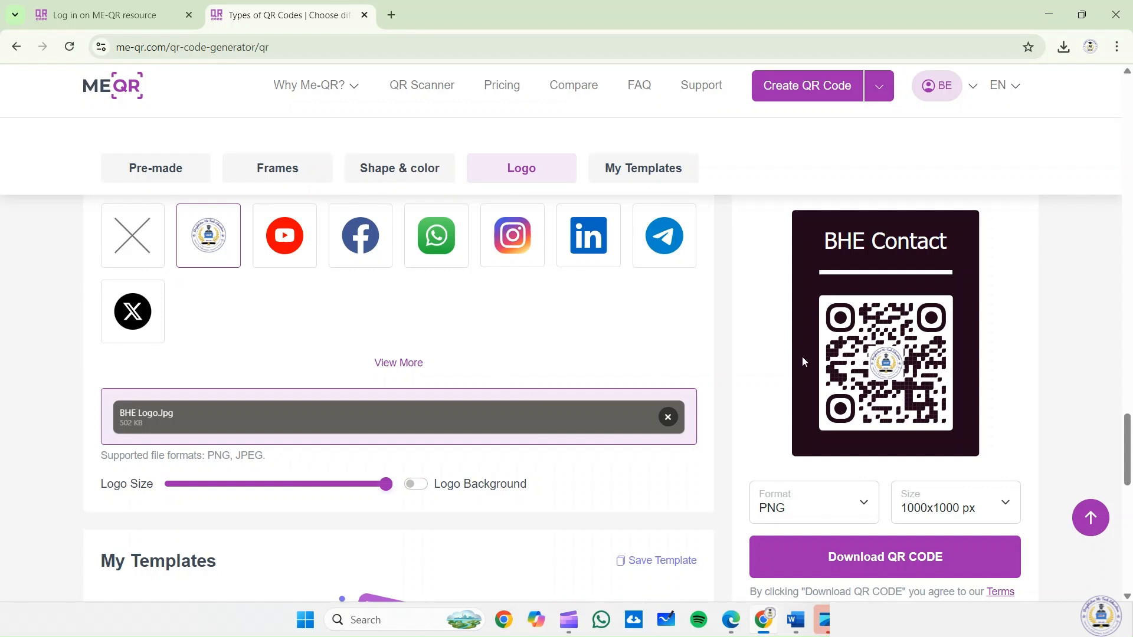
# Step: Try out the logo size adjustment and switch the logo background on and back off
pyautogui.scroll(1, 232, 301)
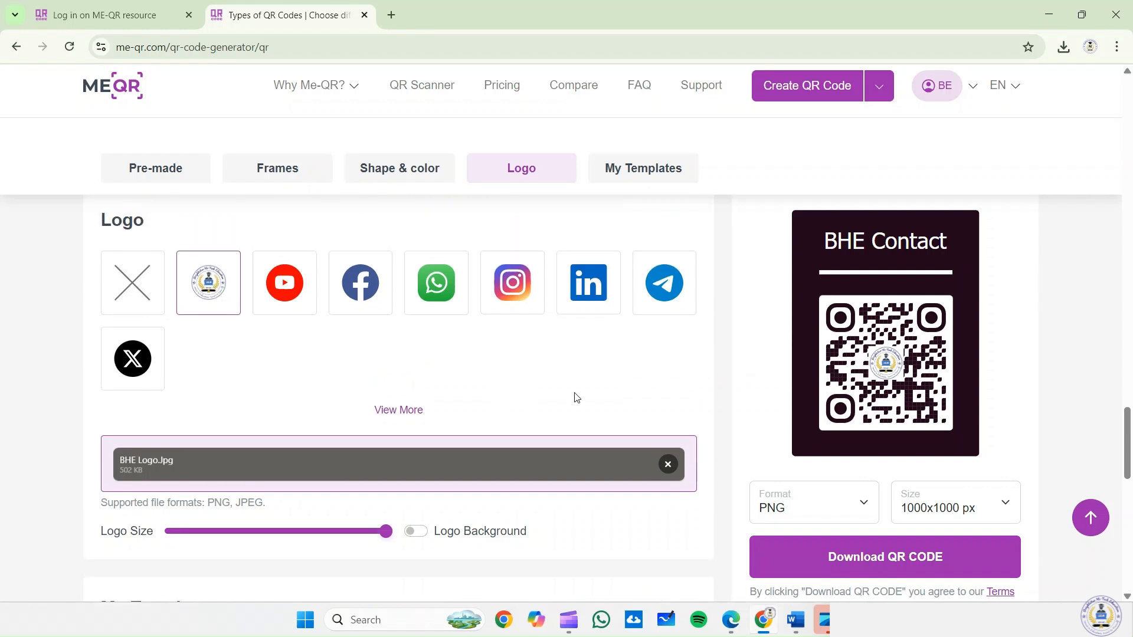
pyautogui.scroll(-2, 501, 401)
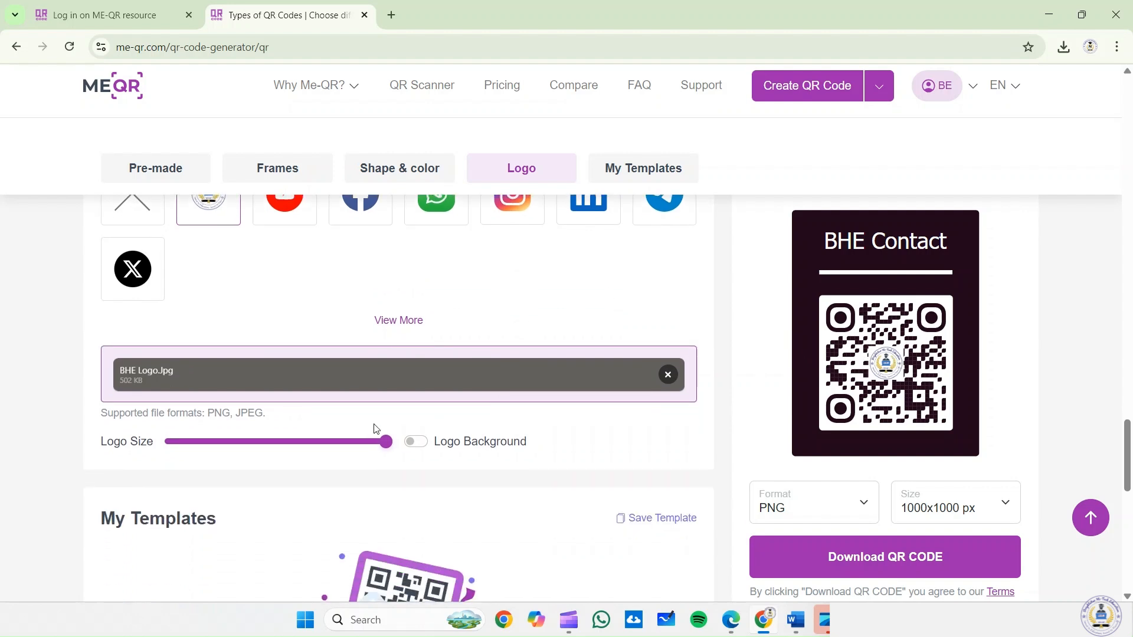
pyautogui.moveTo(365, 450); pyautogui.dragTo(456, 448)
pyautogui.click(424, 443)
pyautogui.click(424, 444)
pyautogui.scroll(-1, 708, 449)
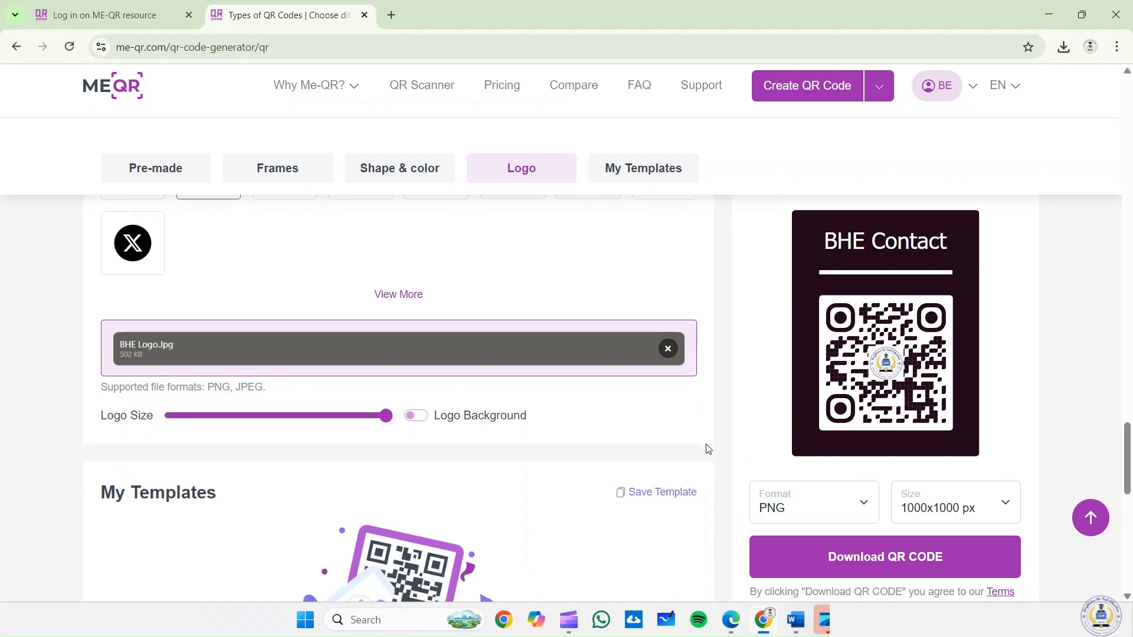
# Step: Download the QR code as a 1000x1000 px PNG, view the downloaded image, and dismiss the download confirmation
pyautogui.click(880, 560)
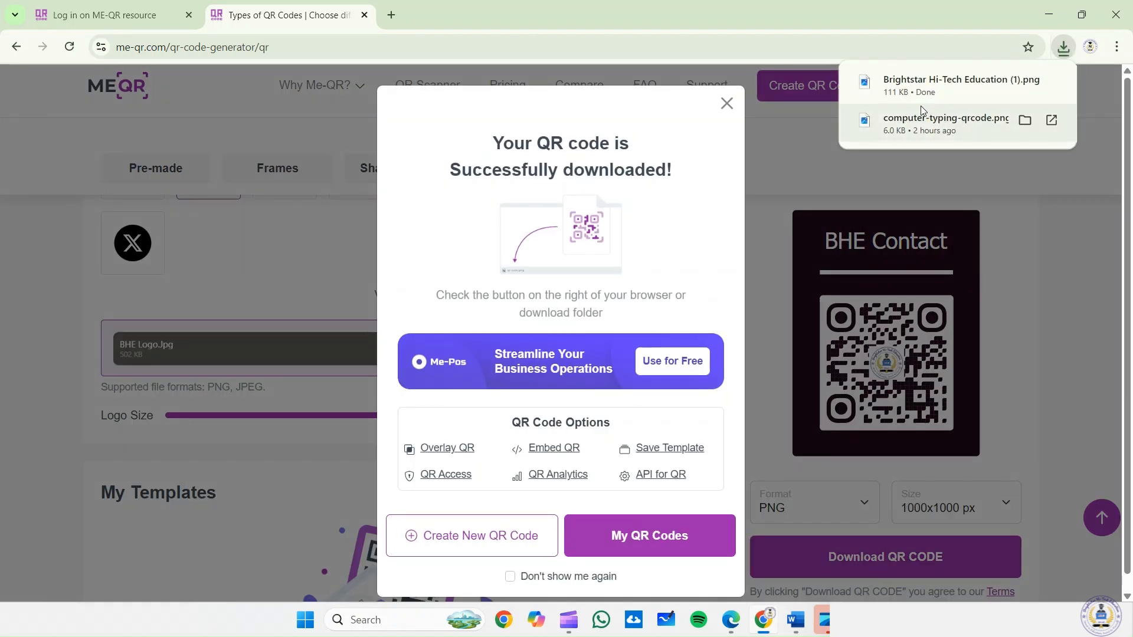
pyautogui.click(945, 82)
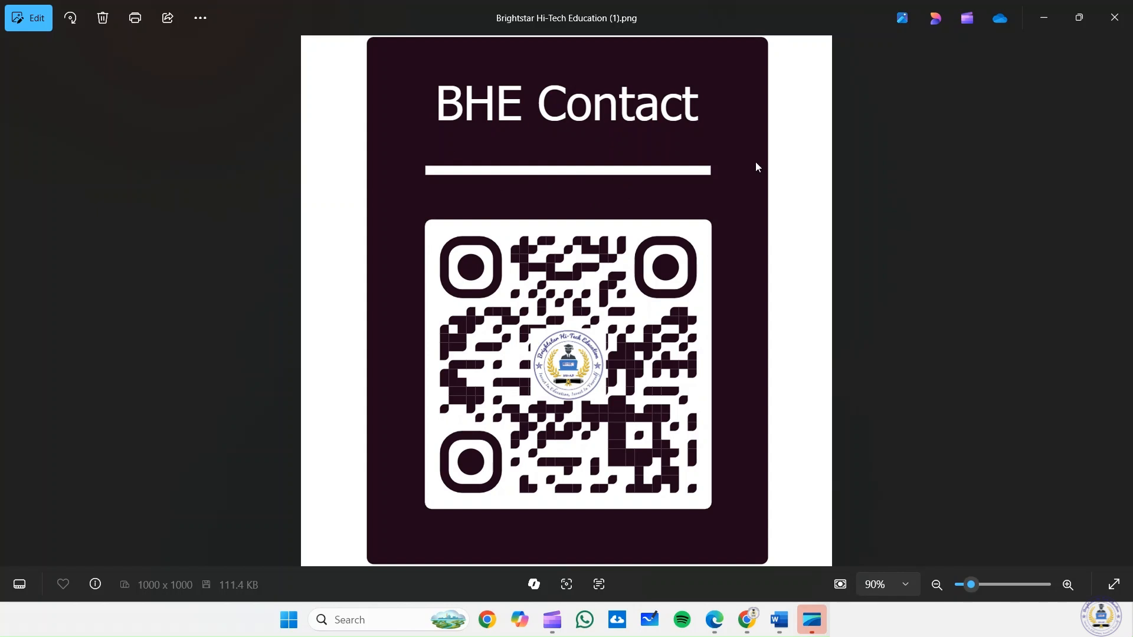
pyautogui.click(1043, 18)
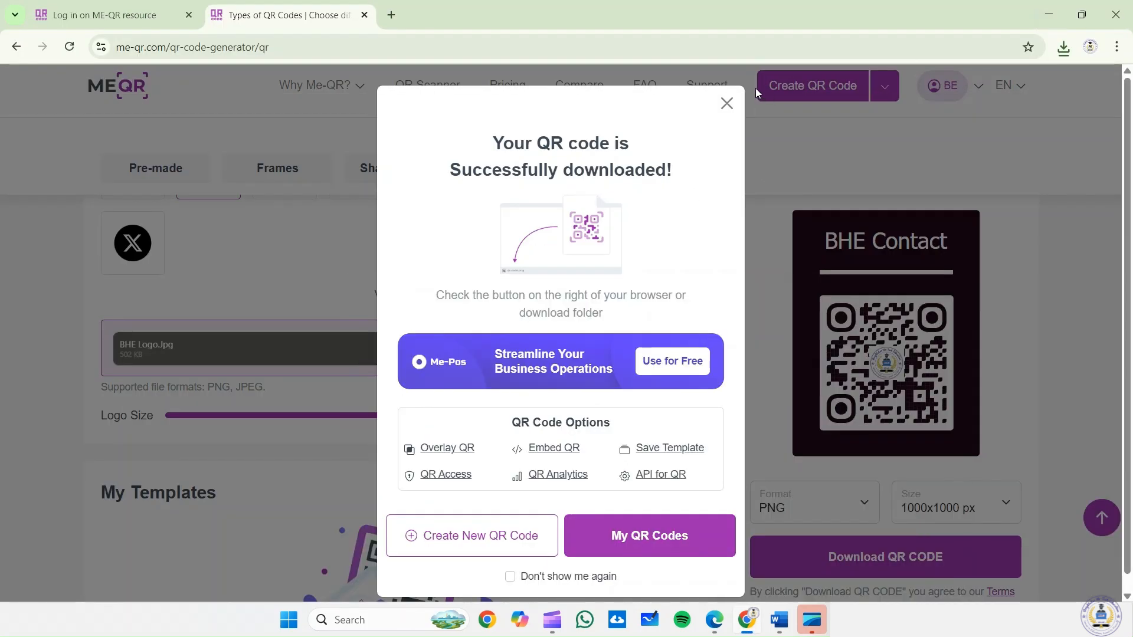
pyautogui.click(727, 104)
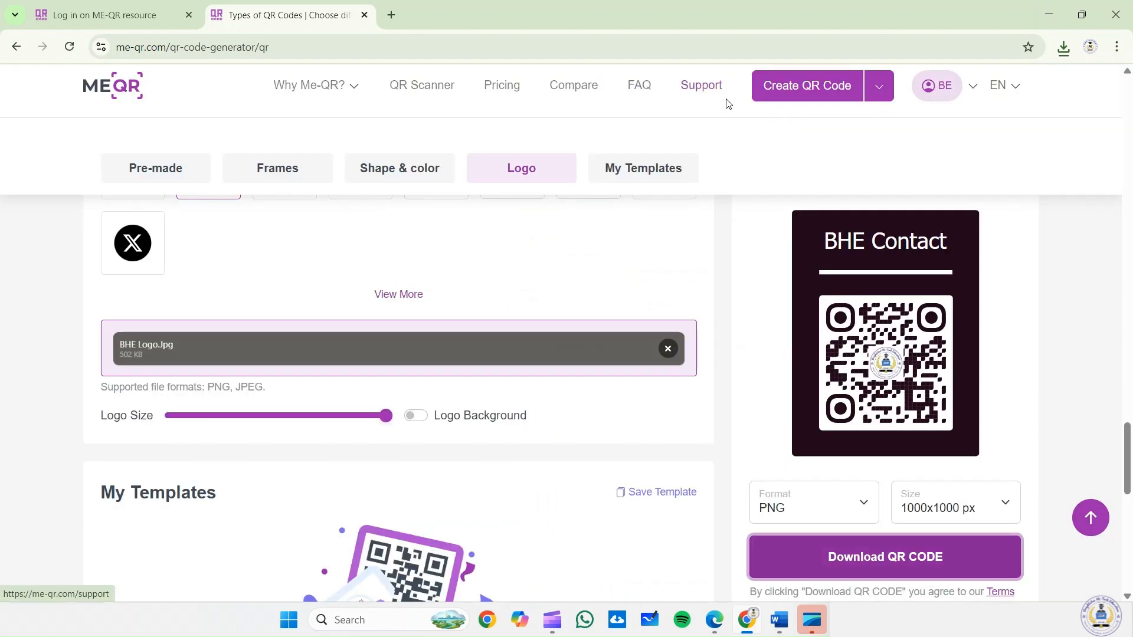
# Step: Return to the list of QR code types, expand it, and look through the additional types on offer
pyautogui.scroll(15, 728, 297)
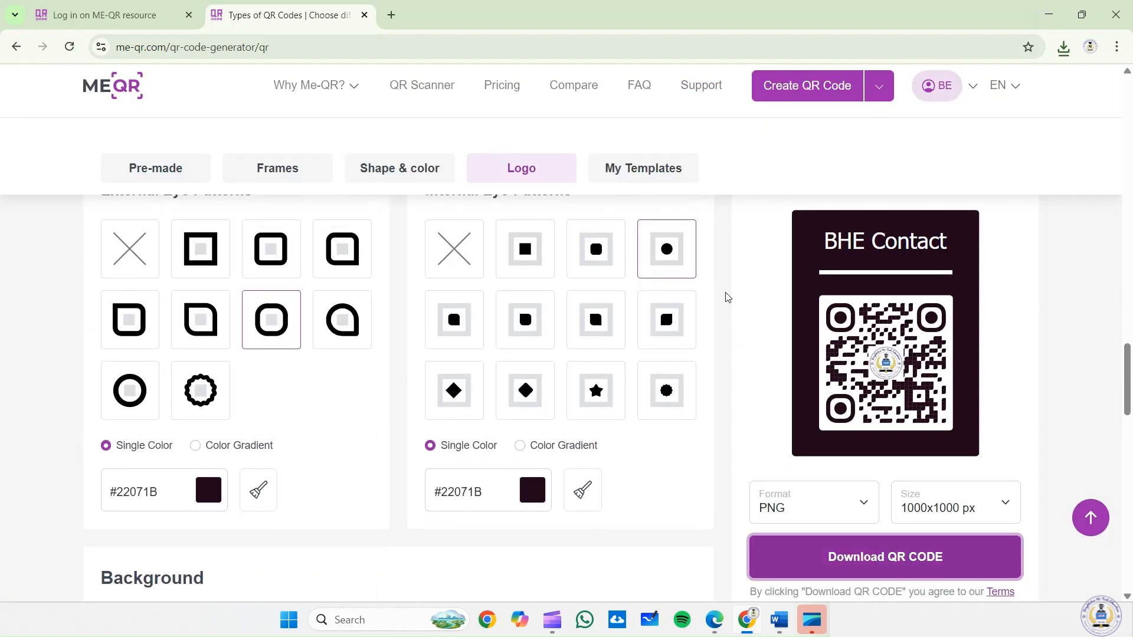
pyautogui.scroll(5, 727, 297)
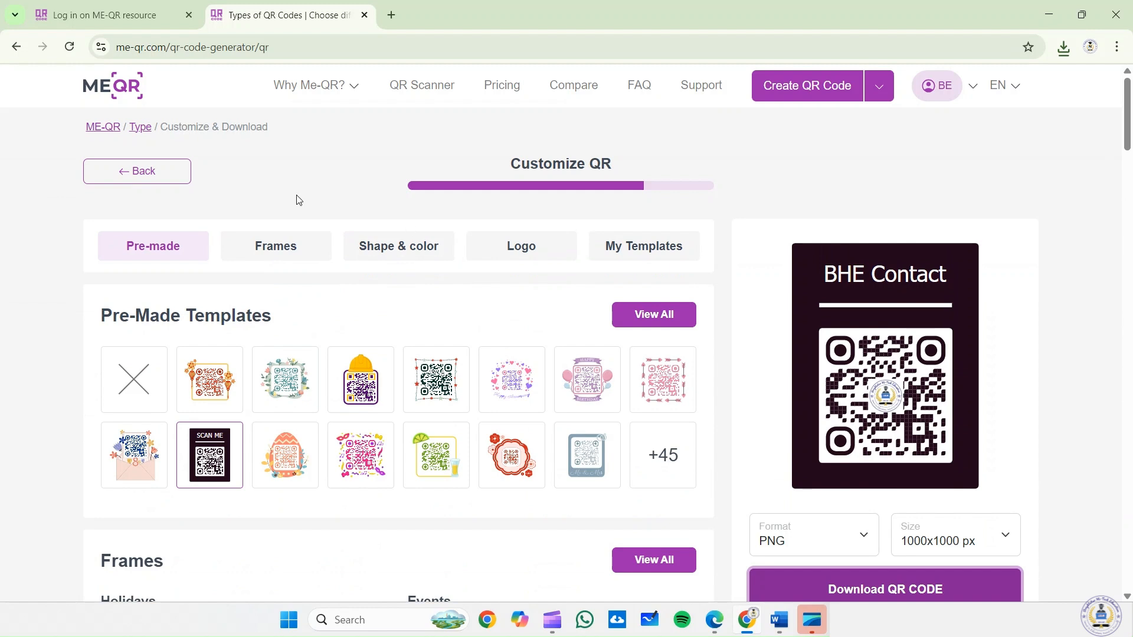
pyautogui.click(136, 166)
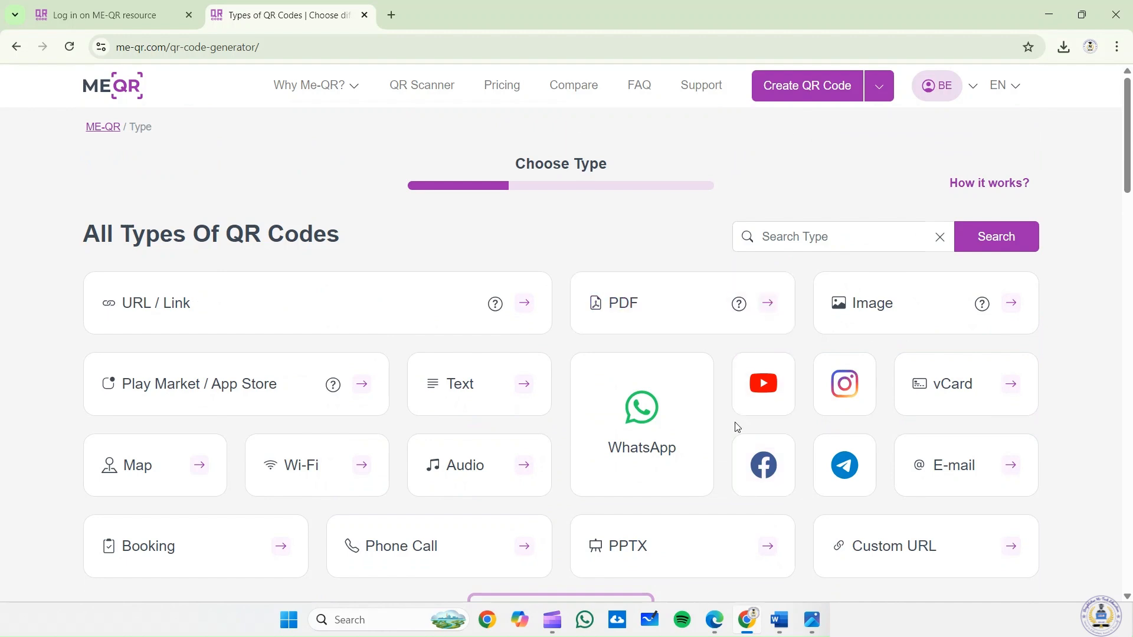
pyautogui.scroll(-3, 738, 426)
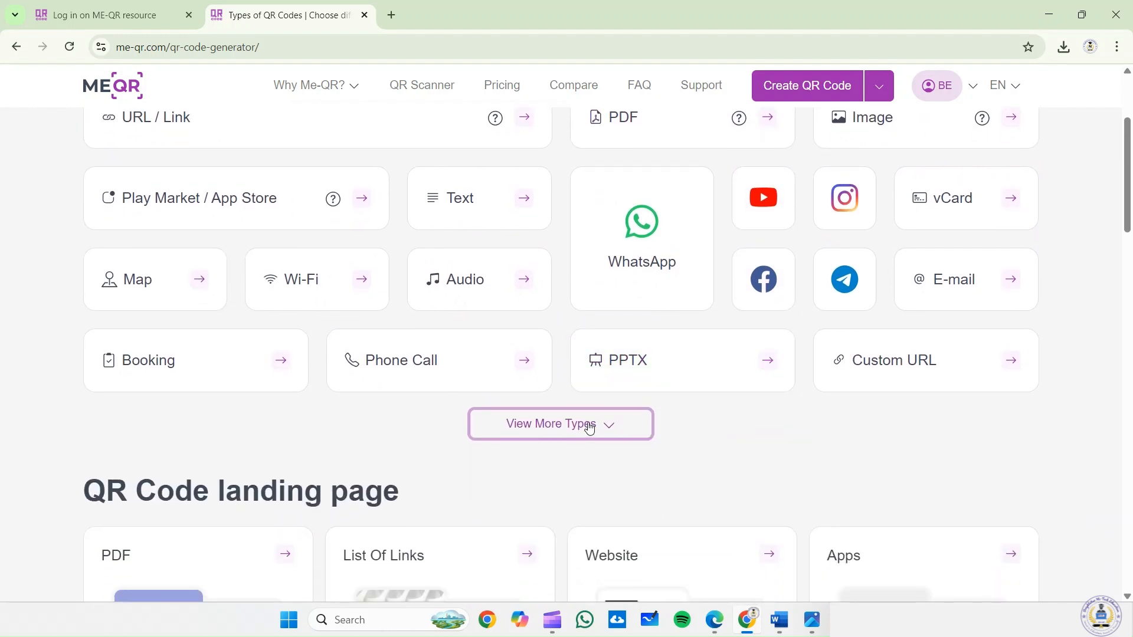
pyautogui.click(544, 425)
pyautogui.scroll(-2, 548, 426)
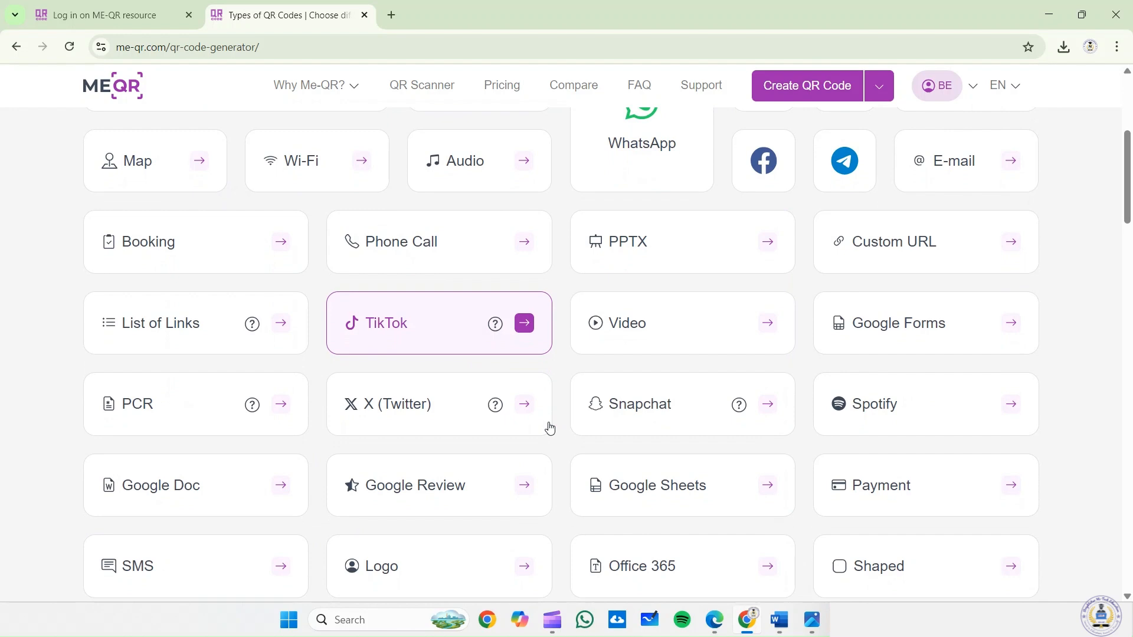
pyautogui.scroll(-1, 549, 429)
pyautogui.scroll(-3, 771, 466)
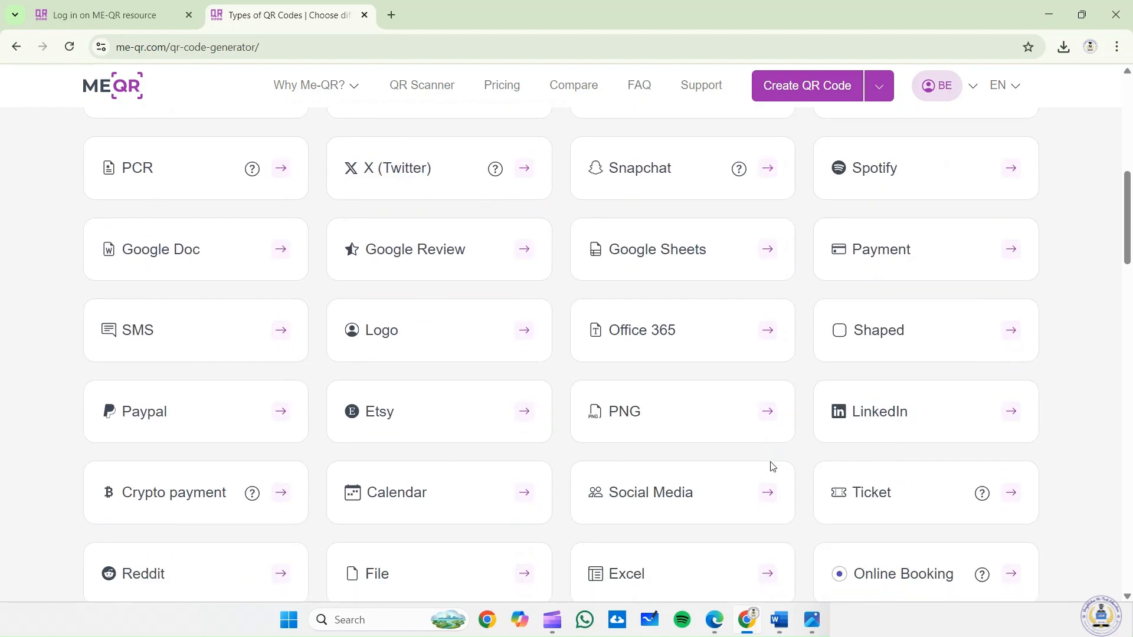
pyautogui.scroll(-3, 771, 466)
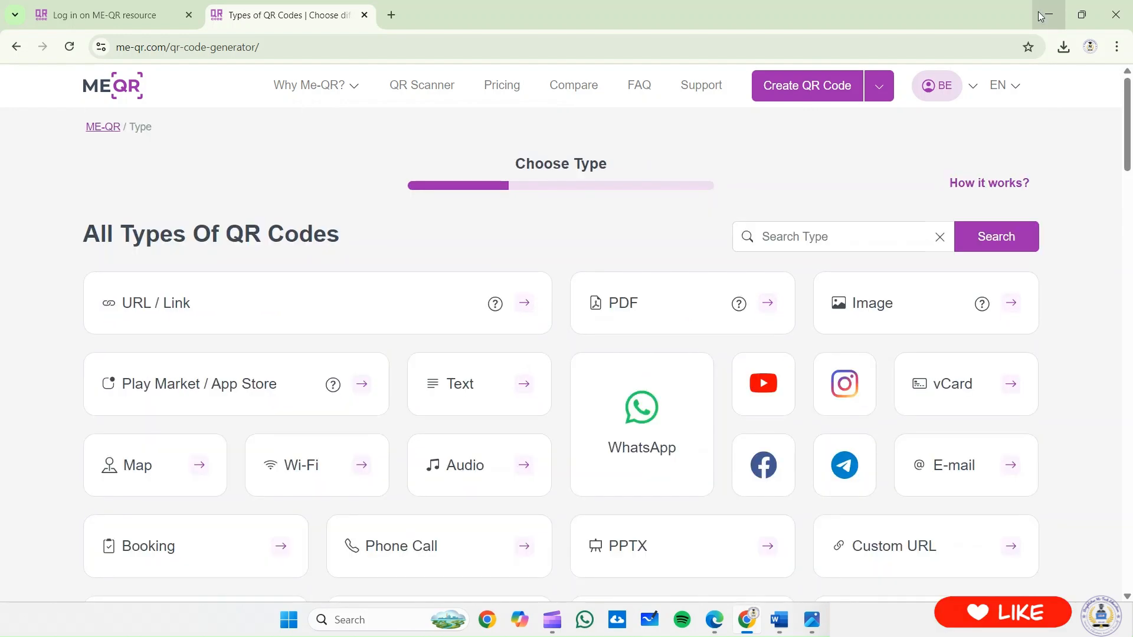